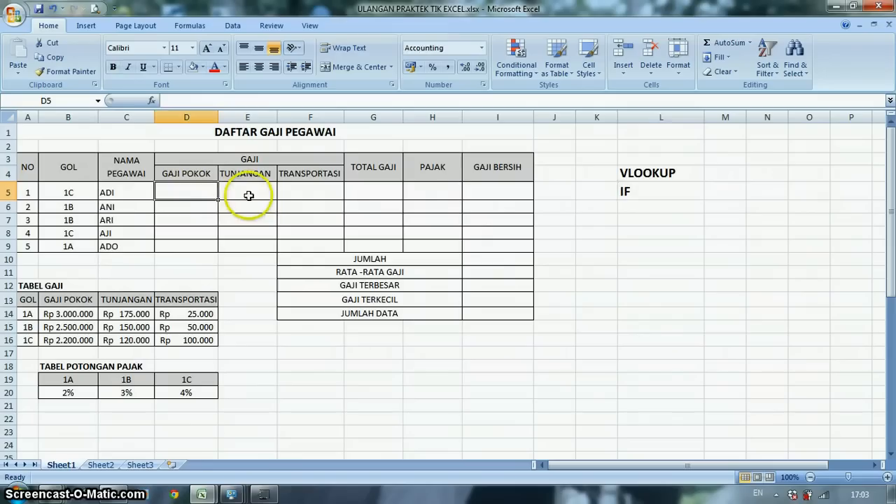
- Fill the empty GAJI POKOK, TUNJANGAN and TRANSPORTASI cells D5:F9 with yellow
{"action": "left_click", "coordinate": [248, 195]}
{"action": "left_click", "coordinate": [299, 191]}
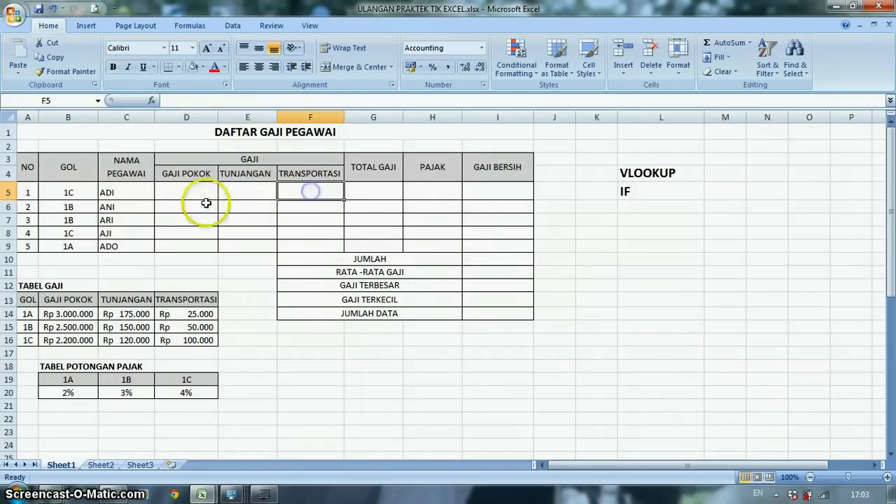
{"action": "left_click_drag", "start_coordinate": [186, 192], "coordinate": [298, 243]}
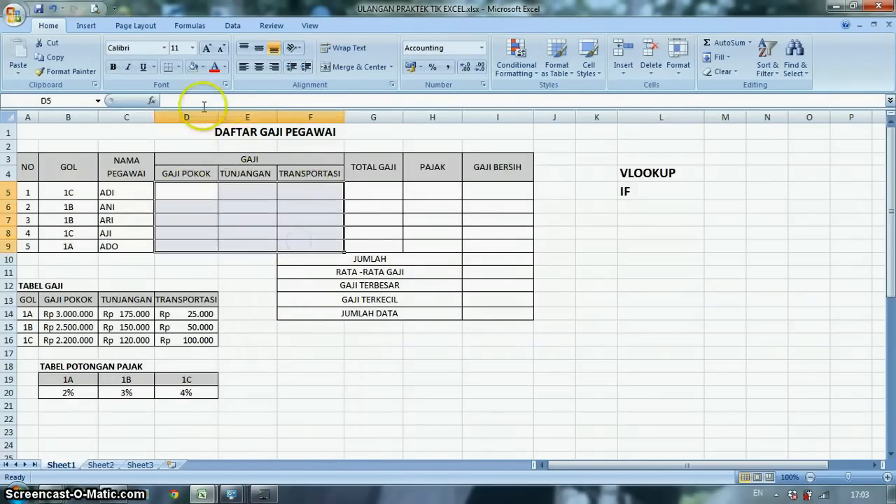
{"action": "left_click", "coordinate": [203, 68]}
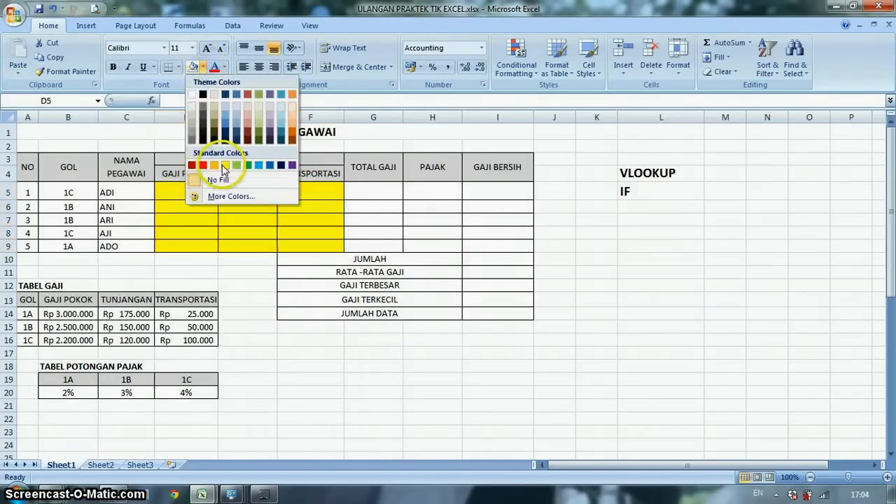
{"action": "left_click", "coordinate": [222, 162]}
{"action": "left_click", "coordinate": [325, 213]}
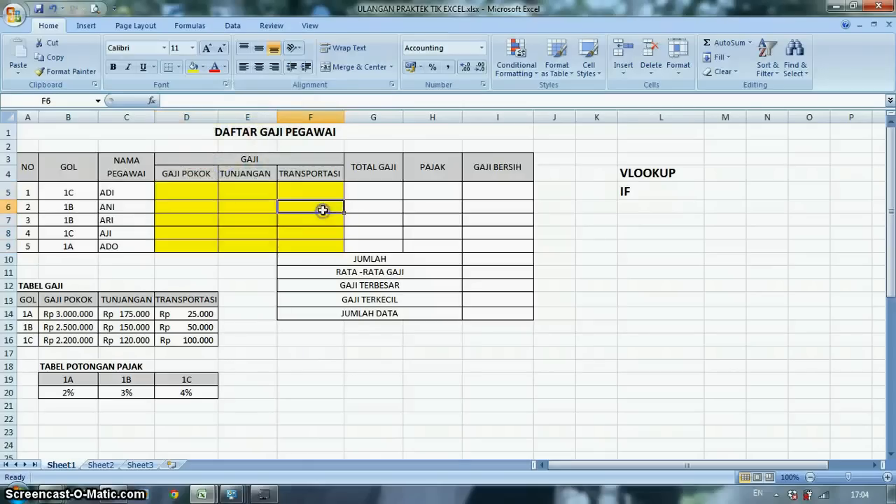
{"action": "left_click", "coordinate": [176, 190]}
{"action": "left_click_drag", "start_coordinate": [176, 190], "coordinate": [311, 244]}
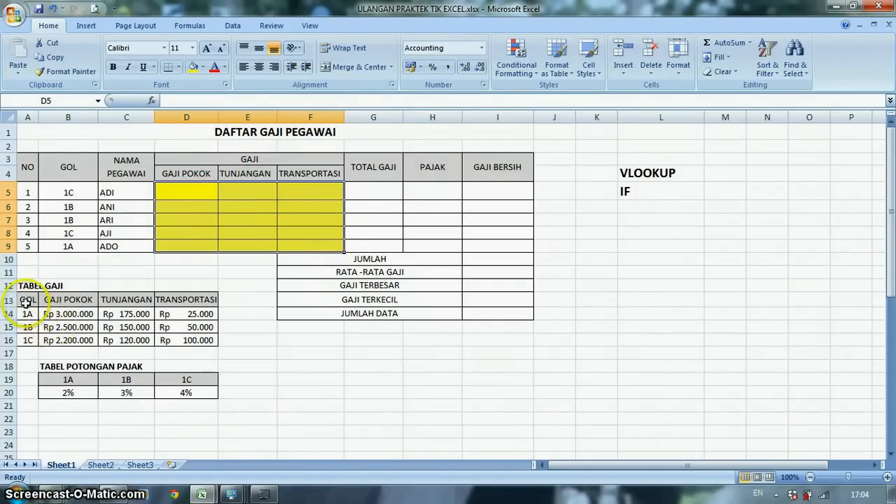
{"action": "left_click_drag", "start_coordinate": [24, 301], "coordinate": [170, 339]}
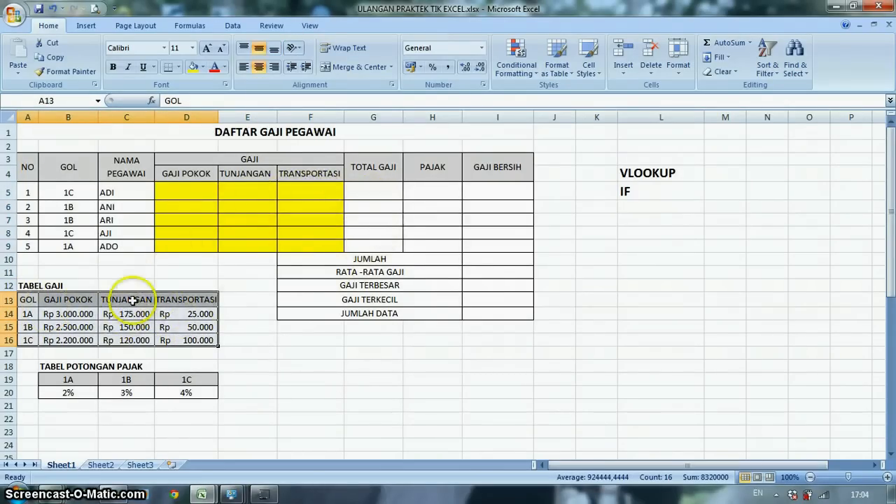
{"action": "left_click", "coordinate": [178, 192]}
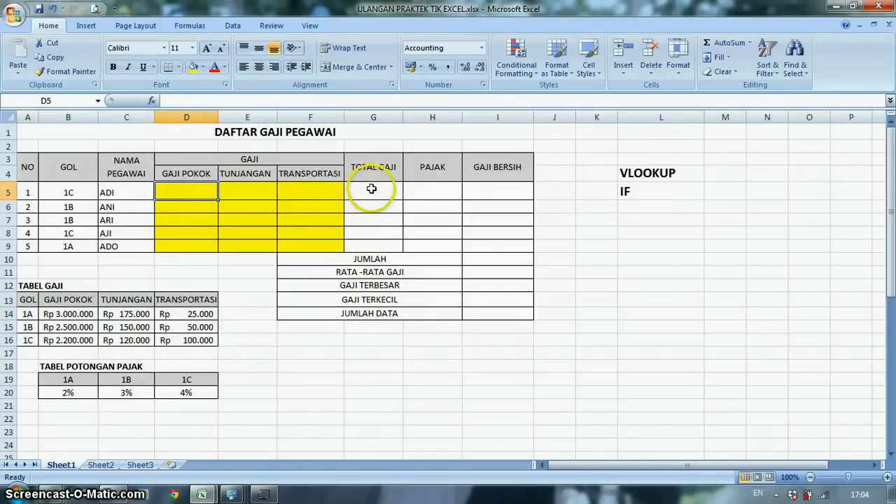
- Fill the PAJAK column cells H5:H9 with yellow
{"action": "left_click_drag", "start_coordinate": [421, 183], "coordinate": [427, 242]}
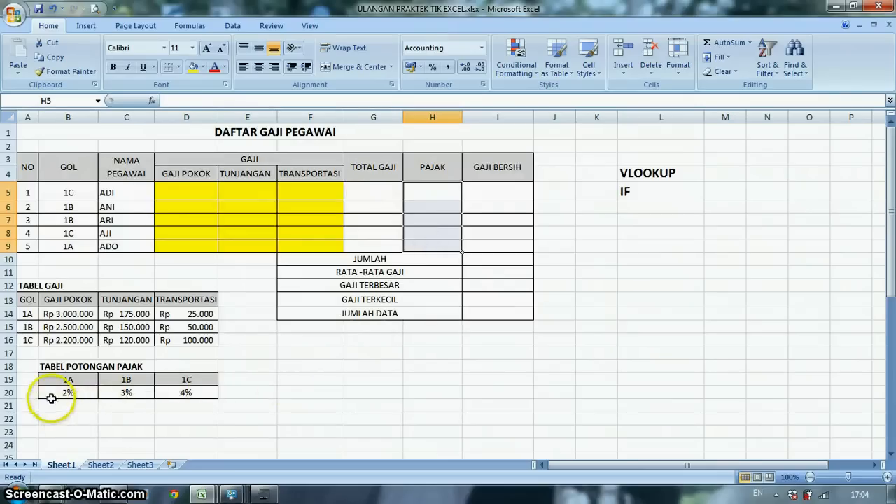
{"action": "left_click", "coordinate": [192, 67]}
{"action": "left_click", "coordinate": [426, 193]}
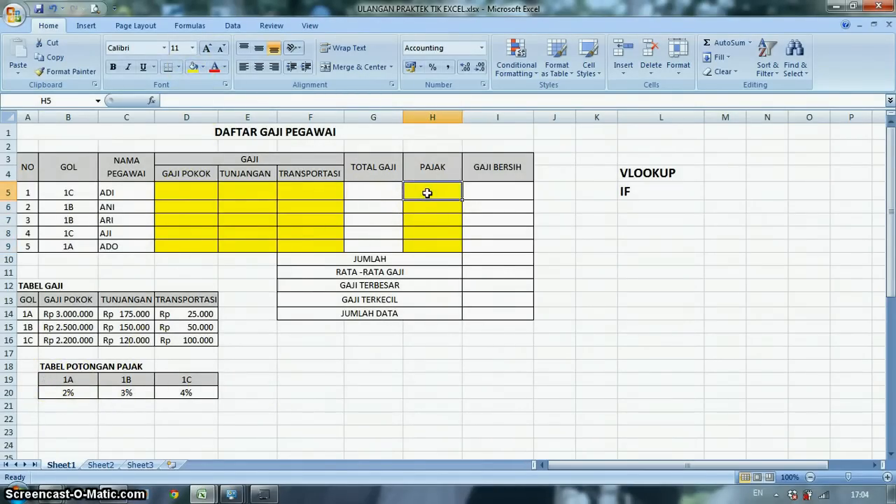
{"action": "left_click", "coordinate": [73, 194]}
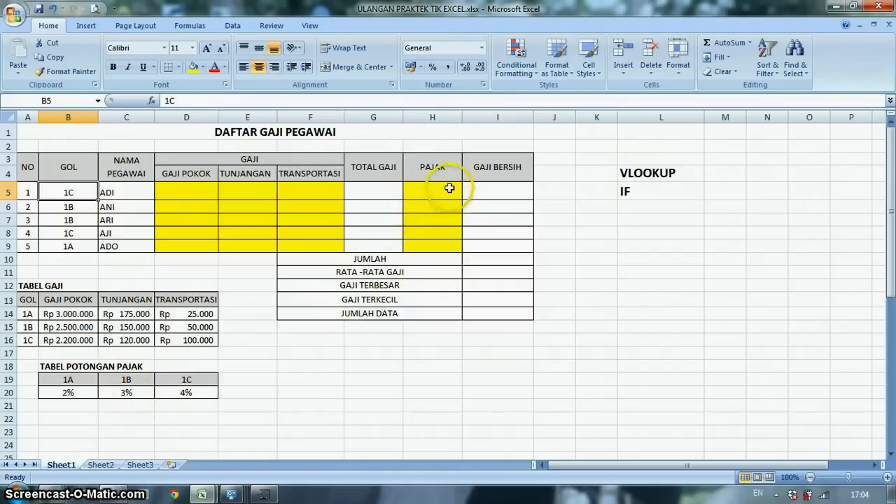
{"action": "left_click", "coordinate": [194, 394]}
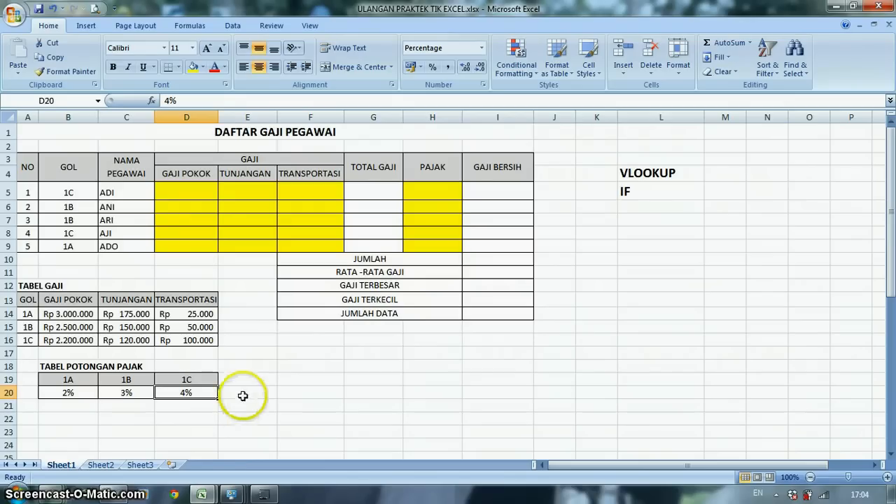
- Enter =VLOOKUP(B5;$A$13:$D$16;2) in GAJI POKOK cell D5 and copy the formula down to D9
{"action": "left_click", "coordinate": [177, 194]}
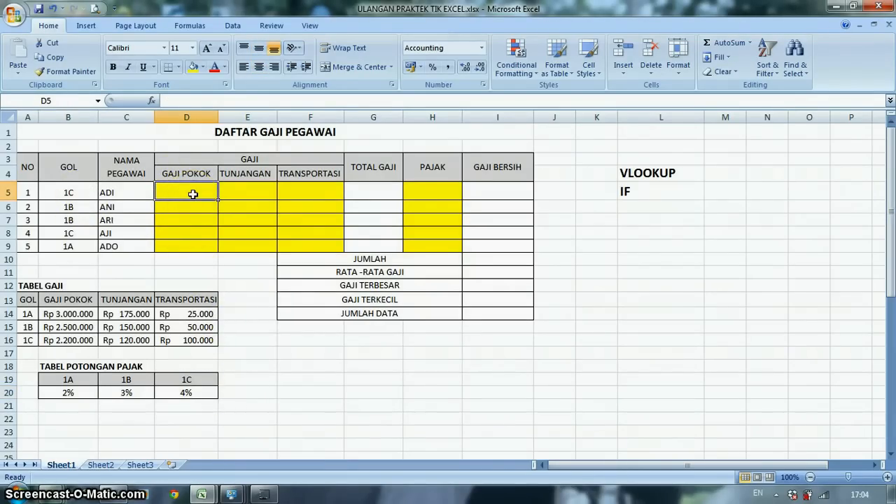
{"action": "left_click", "coordinate": [180, 198]}
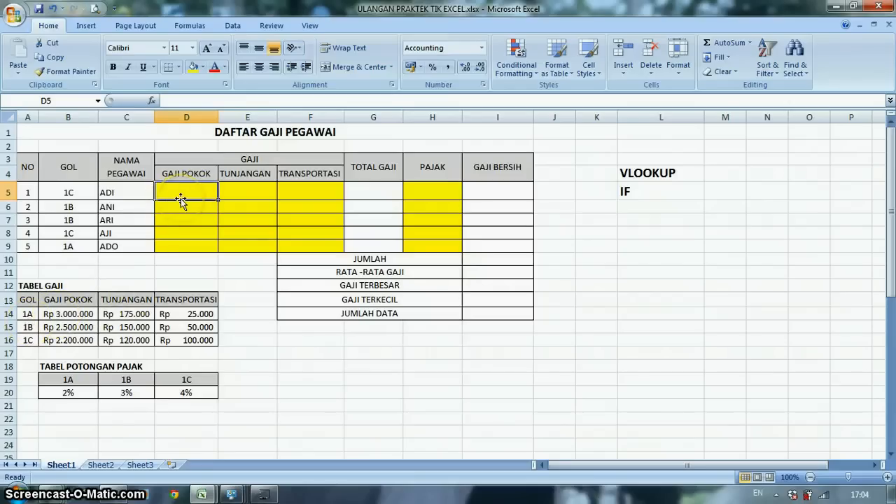
{"action": "type", "text": "="}
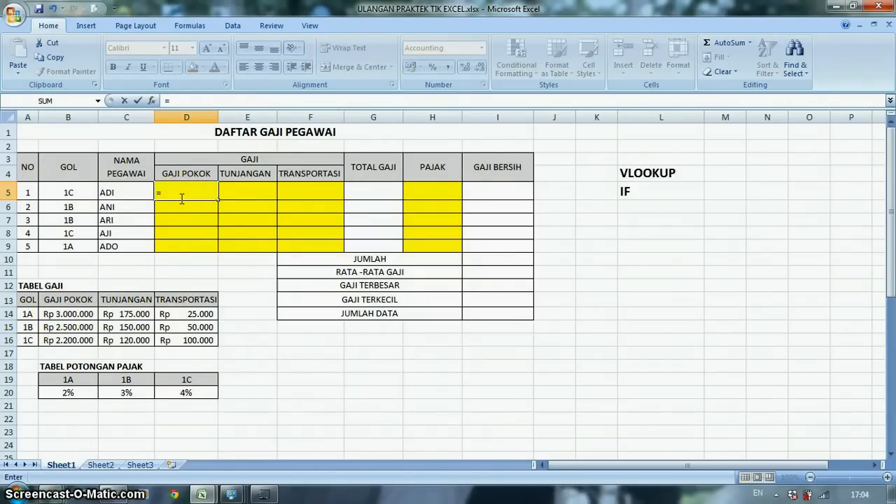
{"action": "type", "text": "VLOO"}
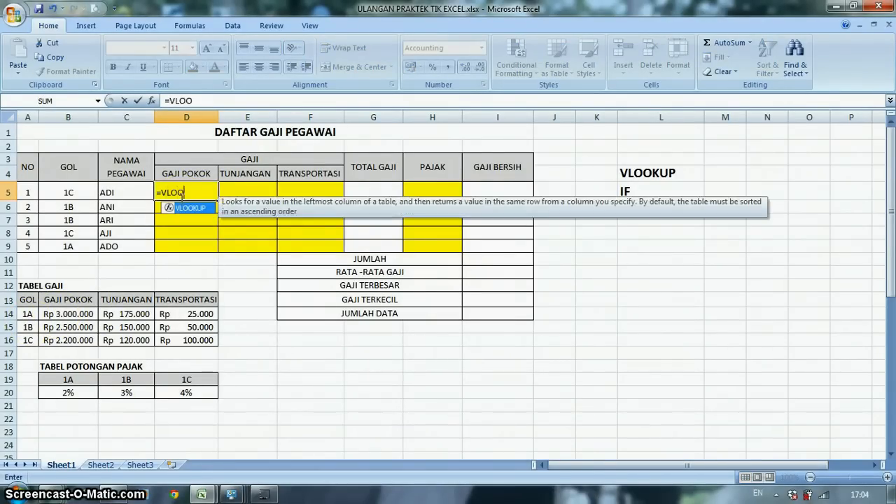
{"action": "type", "text": "KUP("}
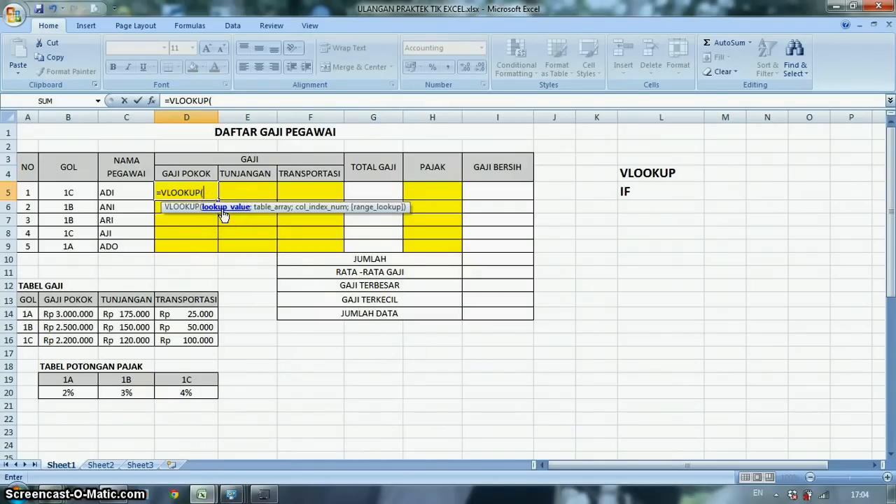
{"action": "left_click", "coordinate": [75, 191]}
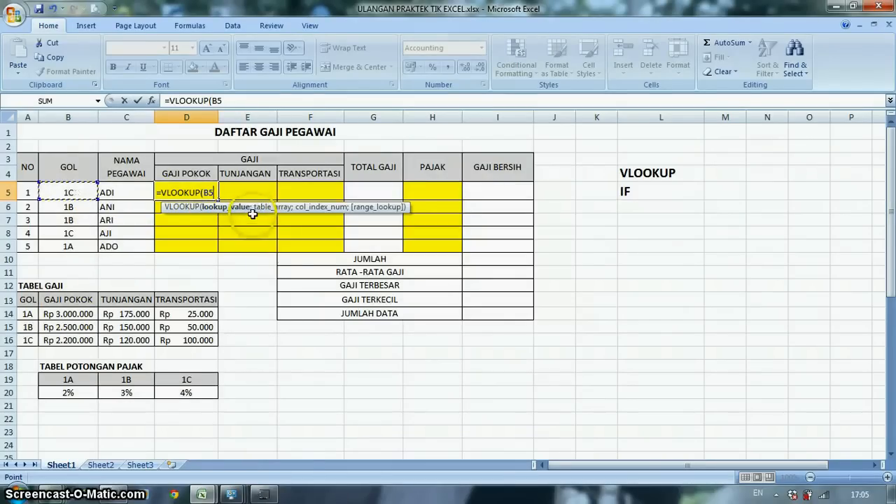
{"action": "type", "text": ";"}
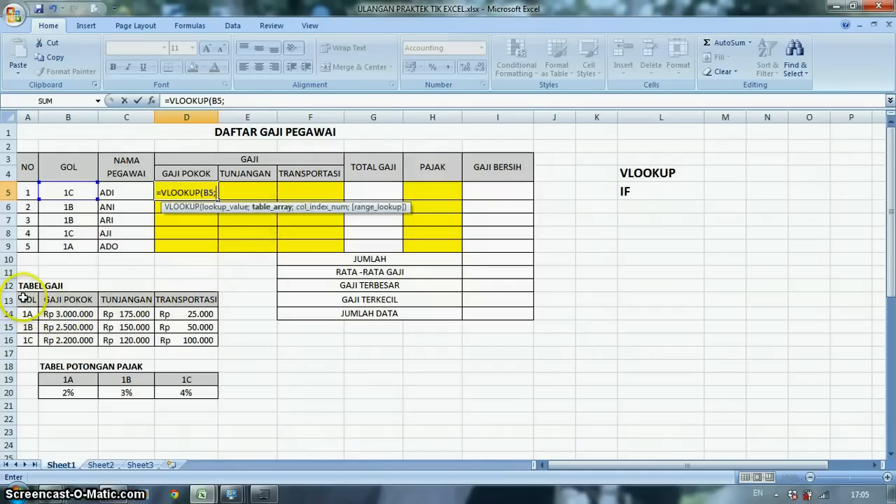
{"action": "left_click_drag", "start_coordinate": [23, 298], "coordinate": [208, 334]}
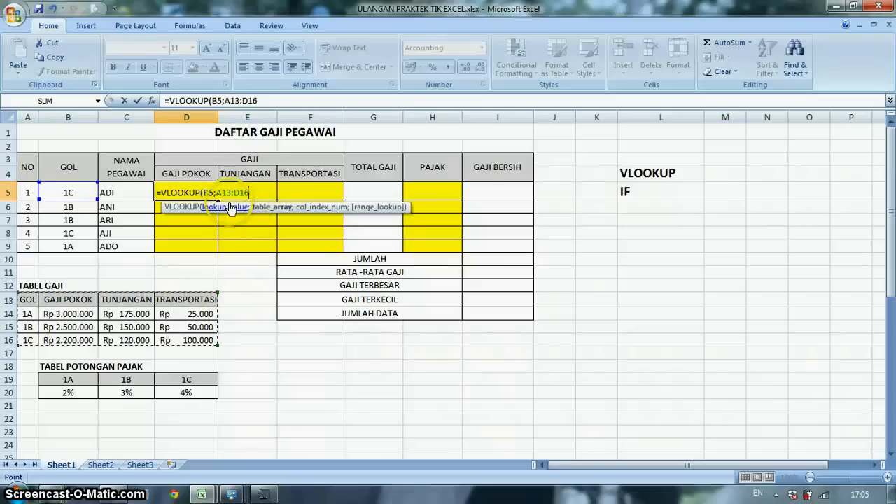
{"action": "key", "text": "F4"}
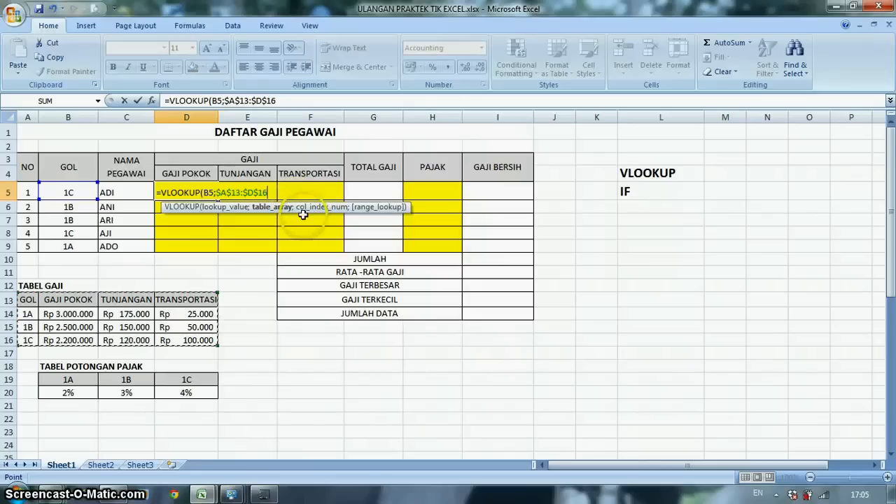
{"action": "type", "text": ";2"}
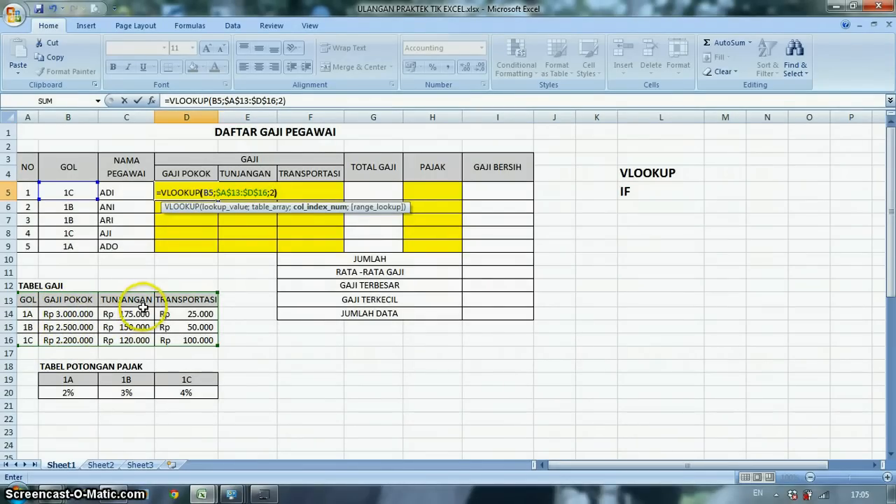
{"action": "key", "text": "Return"}
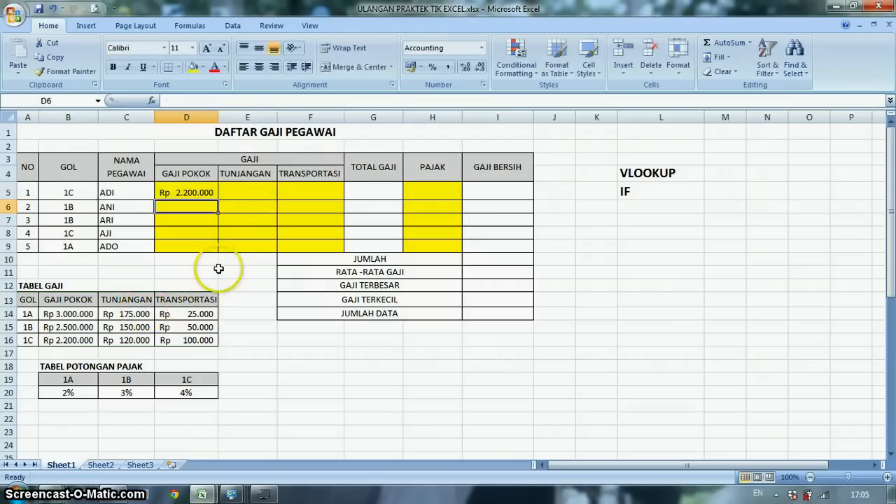
{"action": "left_click", "coordinate": [194, 192]}
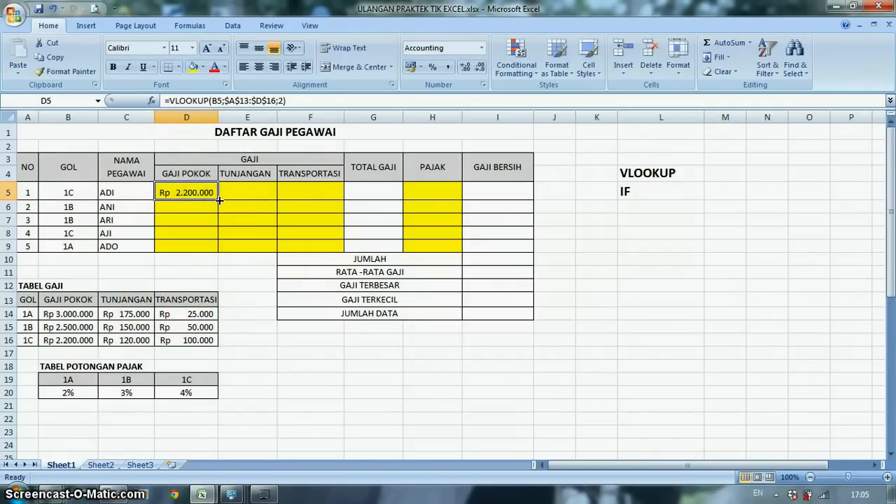
{"action": "left_click_drag", "start_coordinate": [218, 201], "coordinate": [214, 248]}
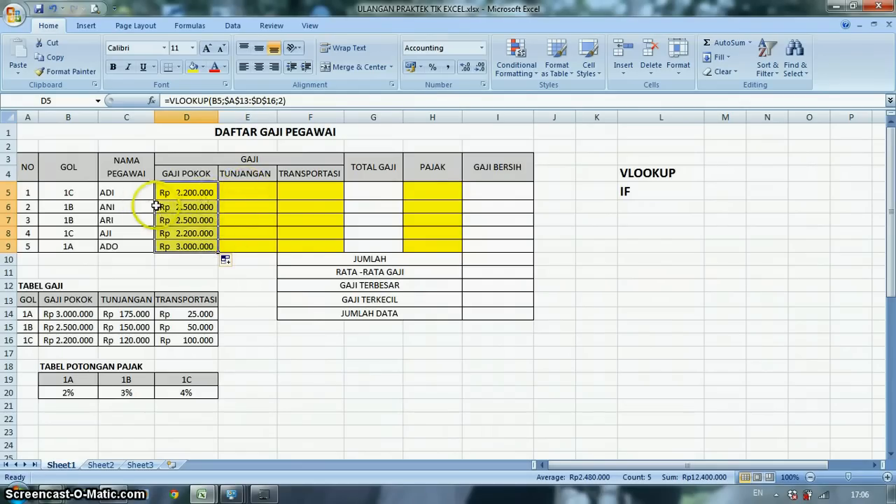
- Enter =VLOOKUP(B5;A13:D16;3) in cell E5 to look up the first employee's TUNJANGAN
{"action": "left_click", "coordinate": [247, 192]}
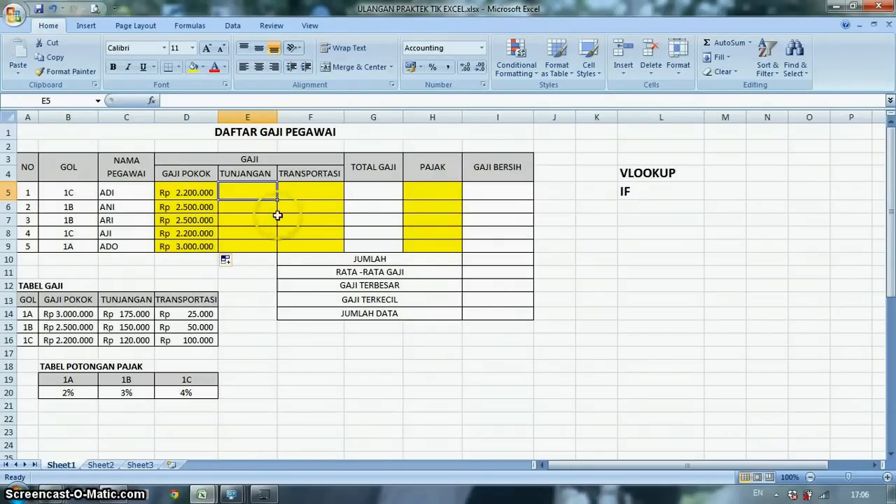
{"action": "left_click_drag", "start_coordinate": [129, 314], "coordinate": [130, 341]}
{"action": "left_click", "coordinate": [259, 189]}
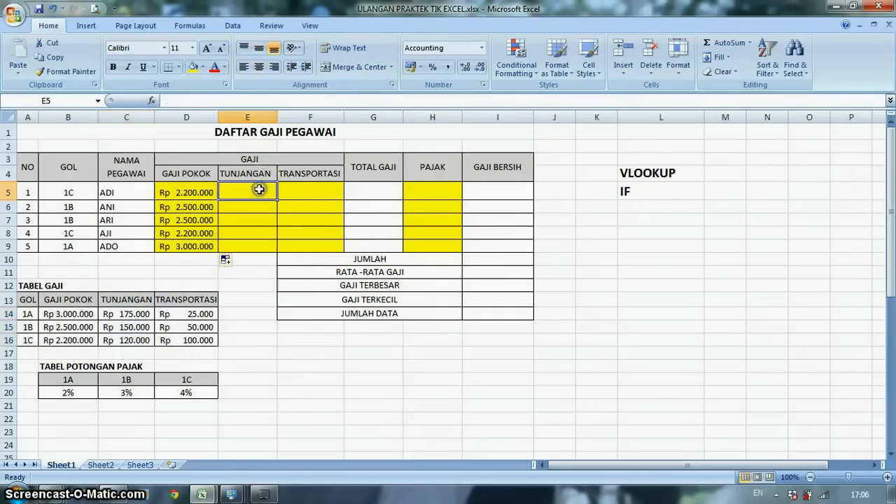
{"action": "type", "text": "="}
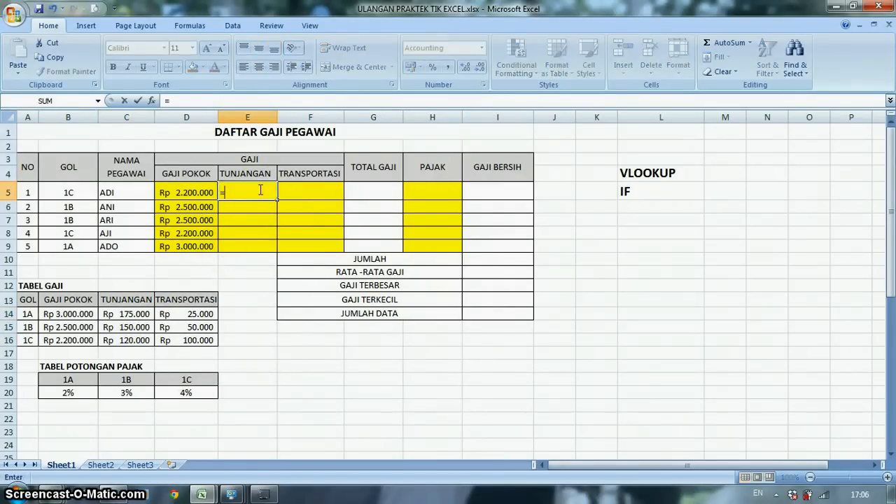
{"action": "type", "text": "VLOO"}
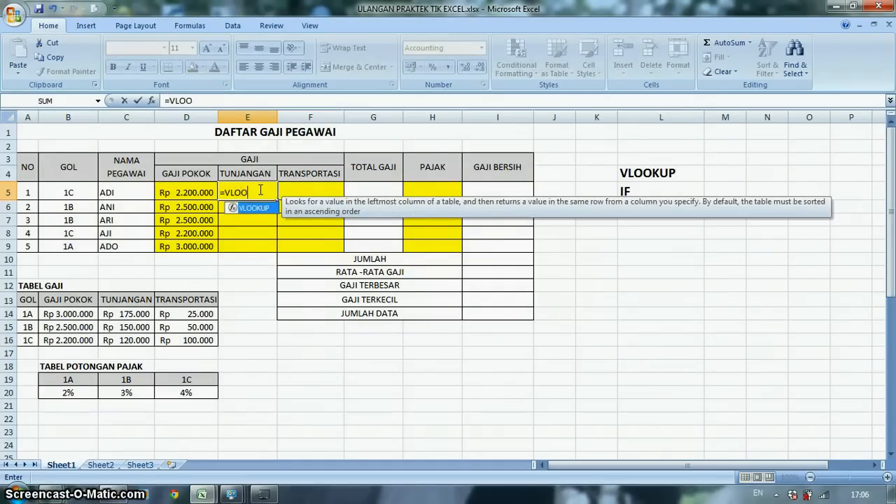
{"action": "type", "text": "KUP("}
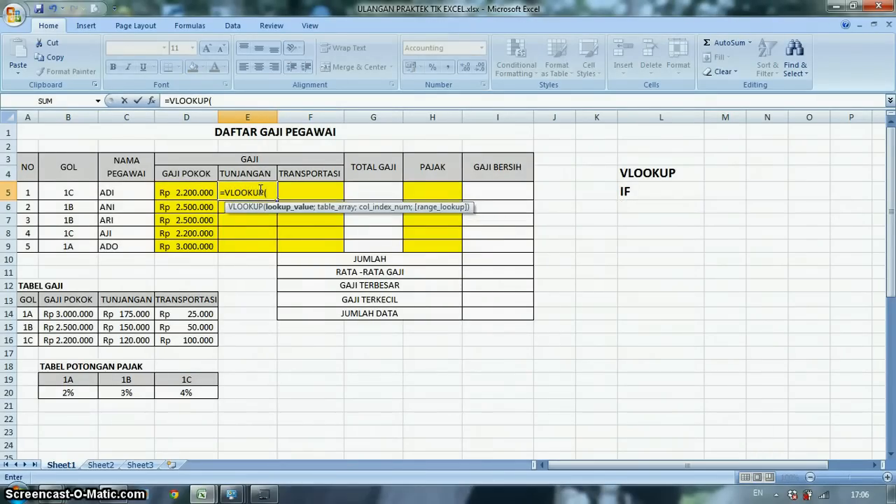
{"action": "left_click", "coordinate": [67, 194]}
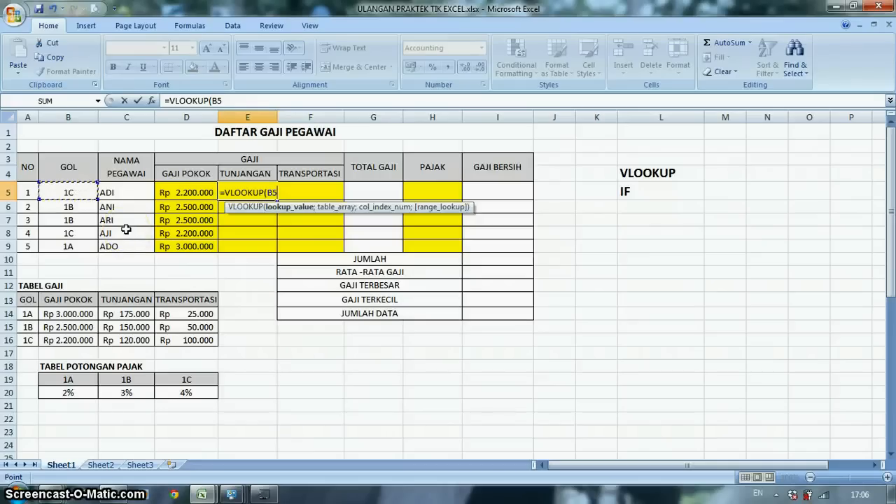
{"action": "type", "text": ";"}
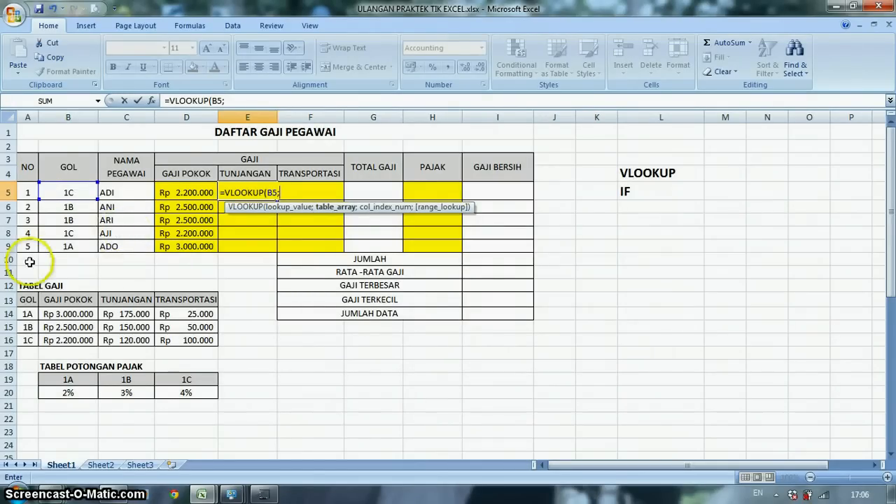
{"action": "left_click_drag", "start_coordinate": [28, 299], "coordinate": [187, 343]}
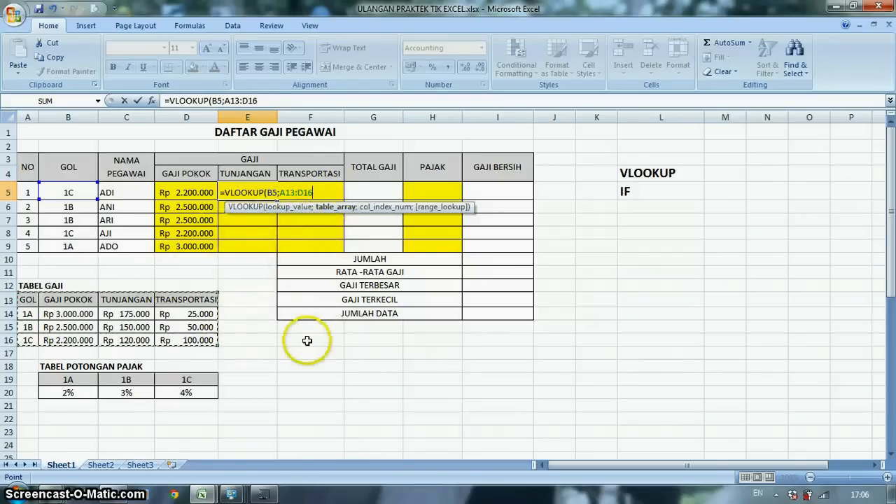
{"action": "type", "text": ";3"}
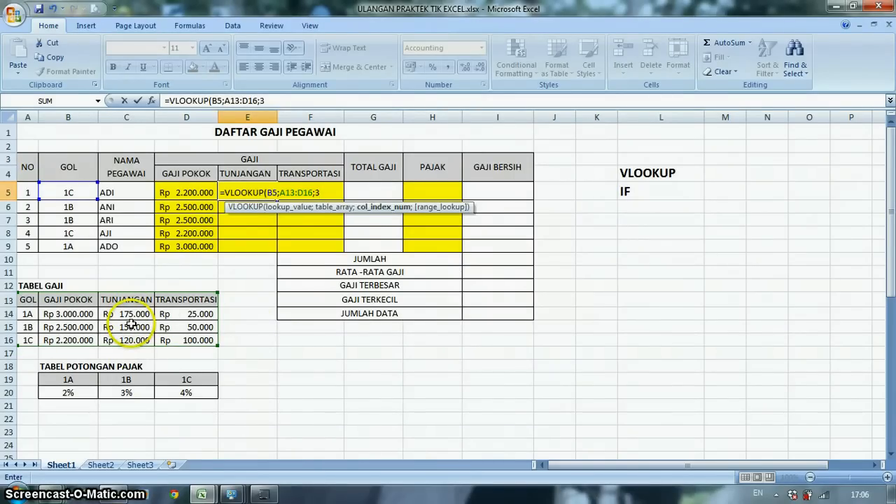
{"action": "key", "text": "Return"}
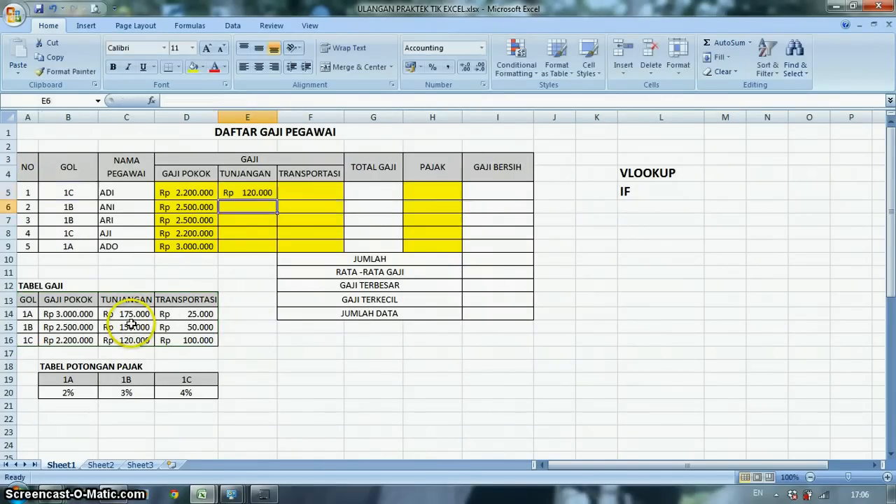
- Copy the TUNJANGAN formula from cell E5 down to E9
{"action": "left_click", "coordinate": [237, 191]}
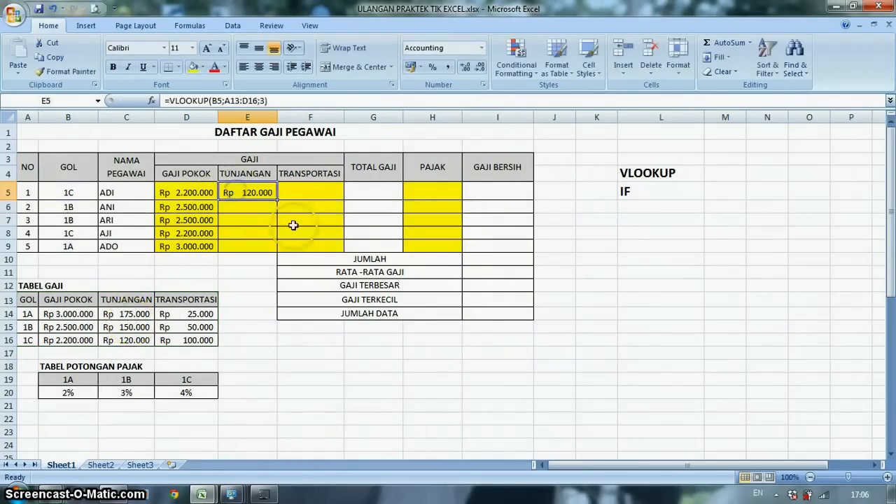
{"action": "left_click_drag", "start_coordinate": [278, 200], "coordinate": [277, 212]}
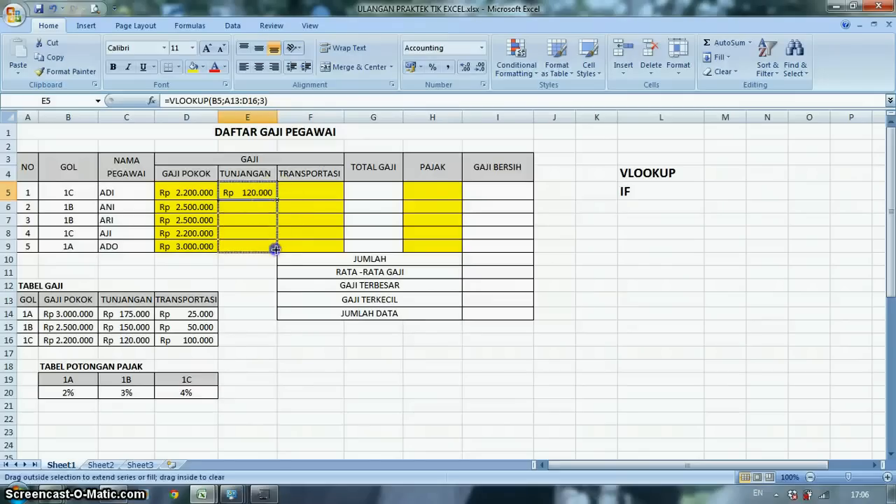
{"action": "left_click_drag", "start_coordinate": [275, 249], "coordinate": [277, 247]}
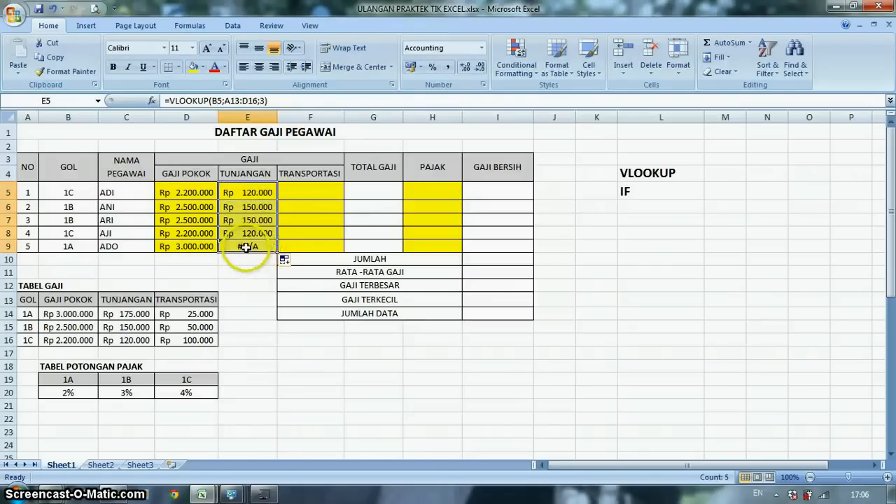
- Correct the lookup range in cell E9 to A13:D16 so the formula reads =VLOOKUP(B9;A13:D16;3), and check the TUNJANGAN column
{"action": "left_click", "coordinate": [246, 247]}
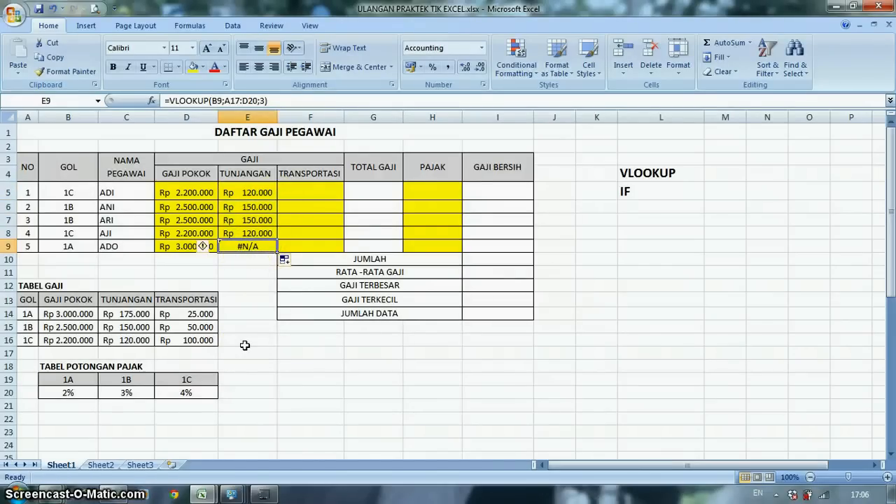
{"action": "double_click", "coordinate": [261, 245]}
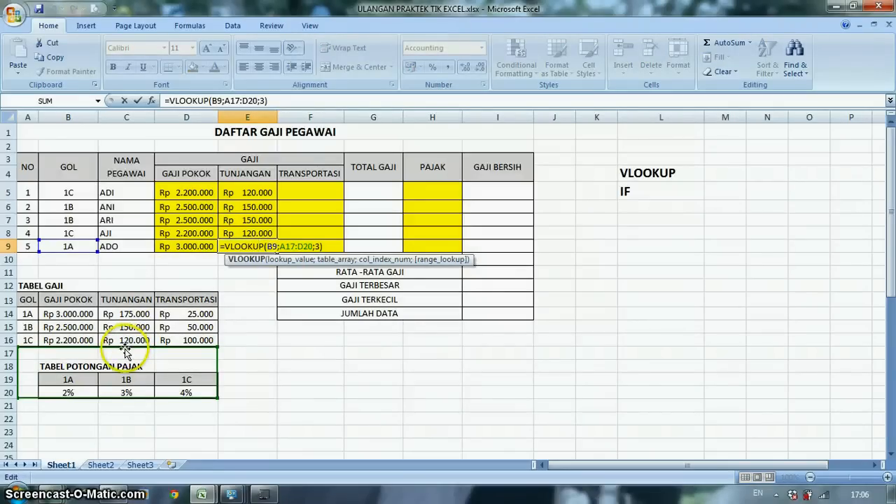
{"action": "left_click_drag", "start_coordinate": [125, 350], "coordinate": [120, 303]}
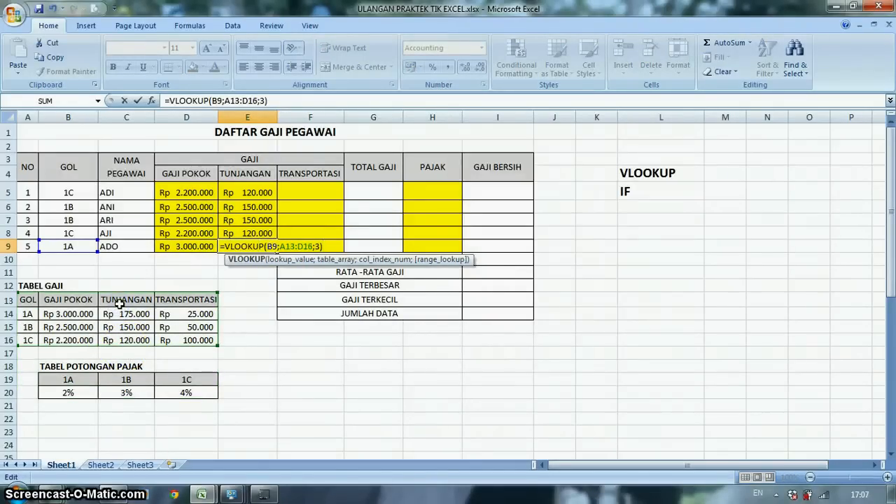
{"action": "key", "text": "Return"}
{"action": "left_click", "coordinate": [256, 247]}
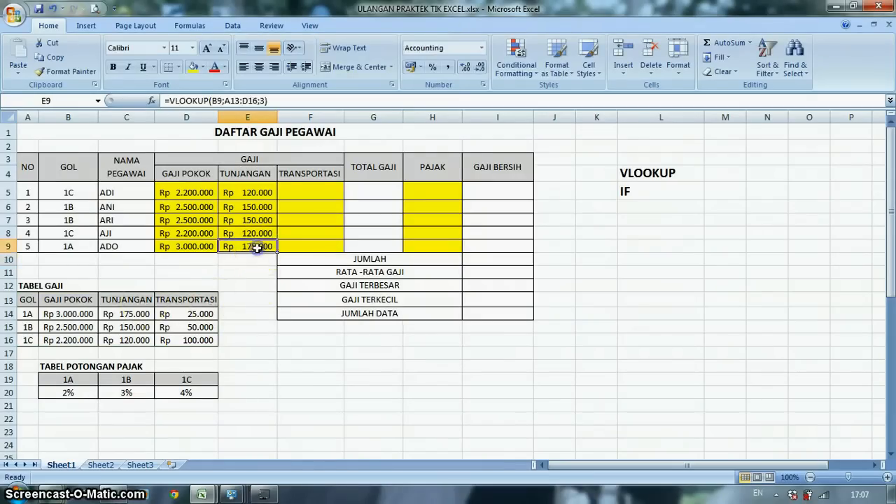
{"action": "left_click", "coordinate": [248, 190]}
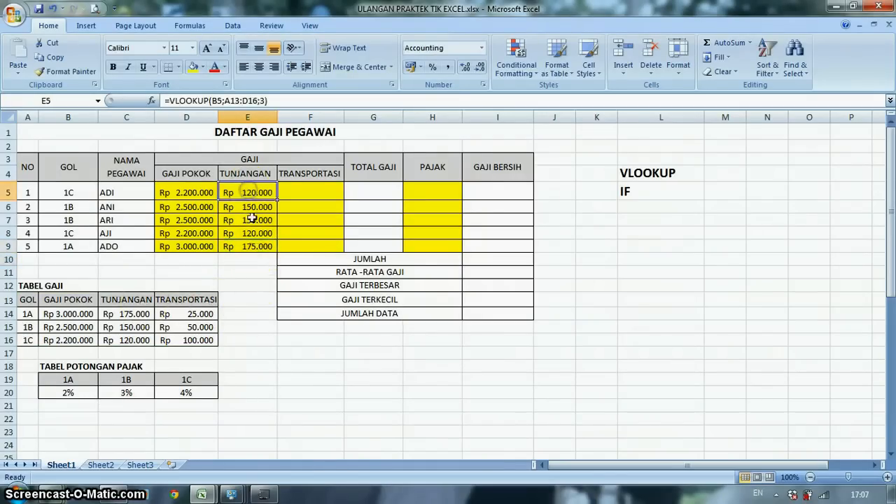
{"action": "left_click", "coordinate": [252, 220]}
{"action": "left_click", "coordinate": [252, 243]}
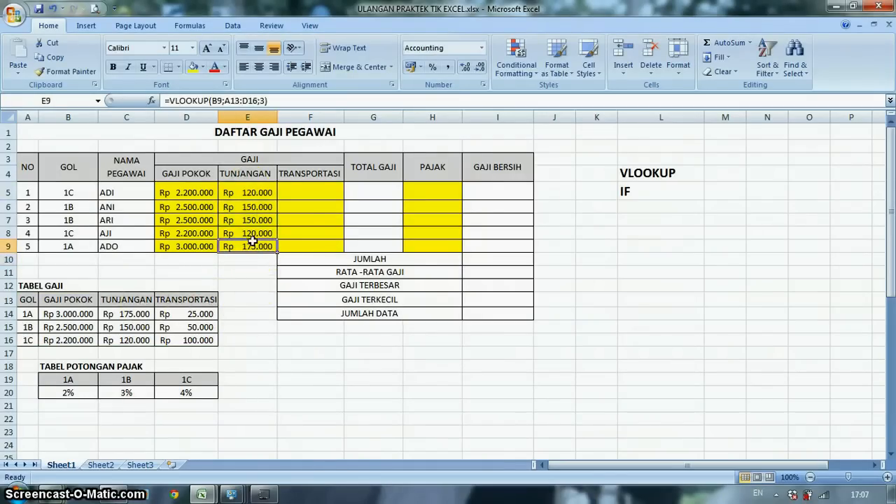
- Enter =VLOOKUP(B5;$A$13:$D$16;4) in TRANSPORTASI cell F5 and copy the formula down to F9
{"action": "left_click", "coordinate": [301, 190]}
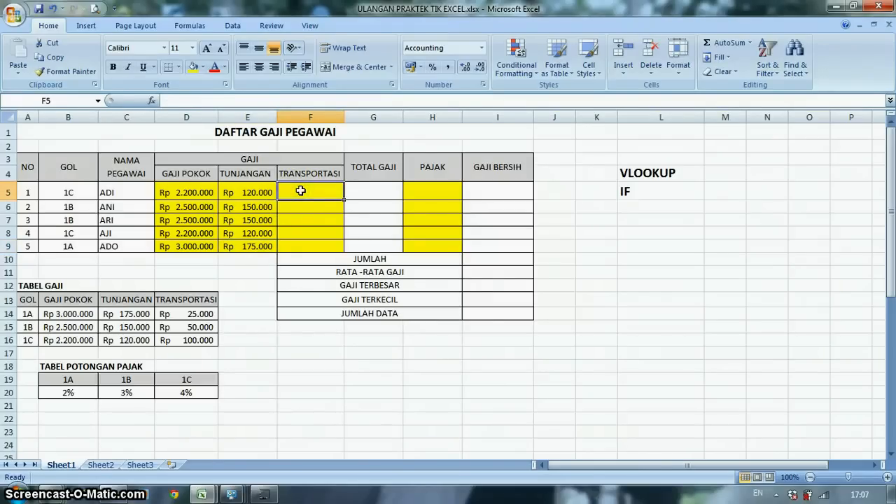
{"action": "type", "text": "=VLOOK"}
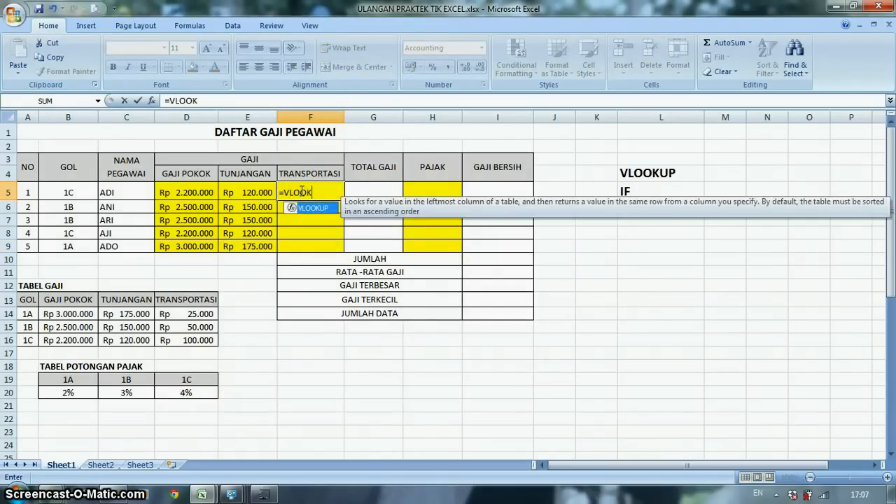
{"action": "type", "text": "UP("}
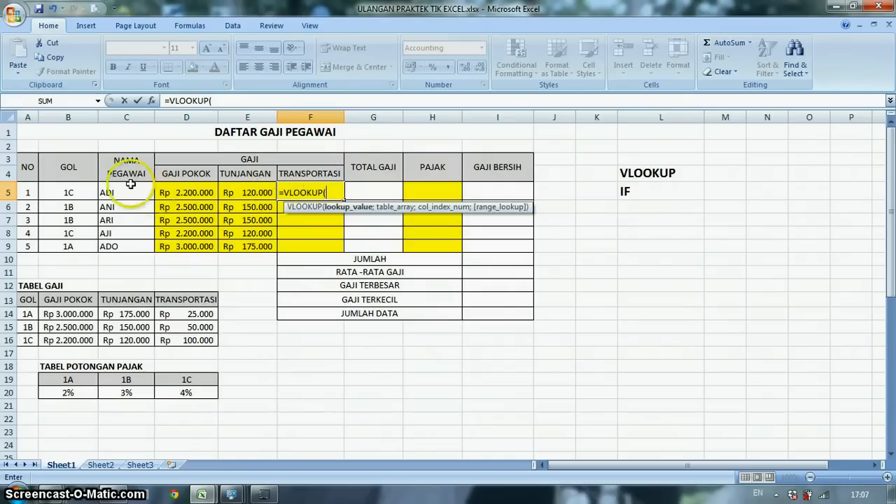
{"action": "left_click", "coordinate": [69, 191]}
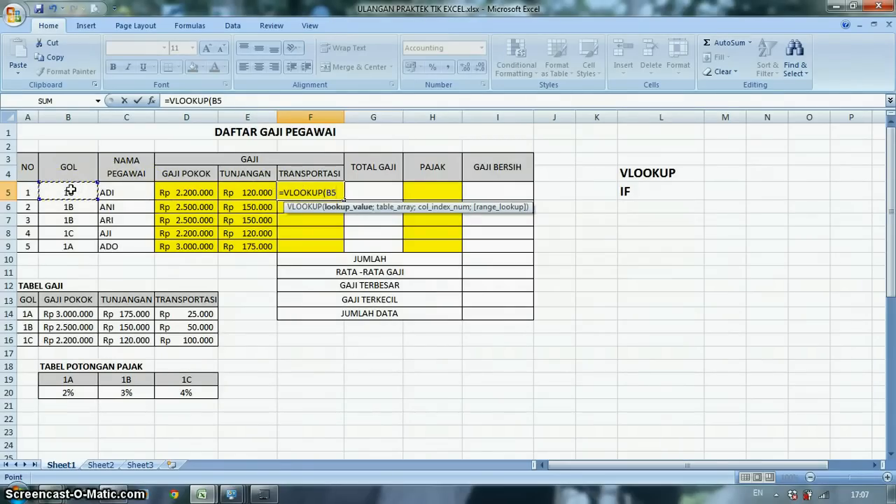
{"action": "type", "text": ";"}
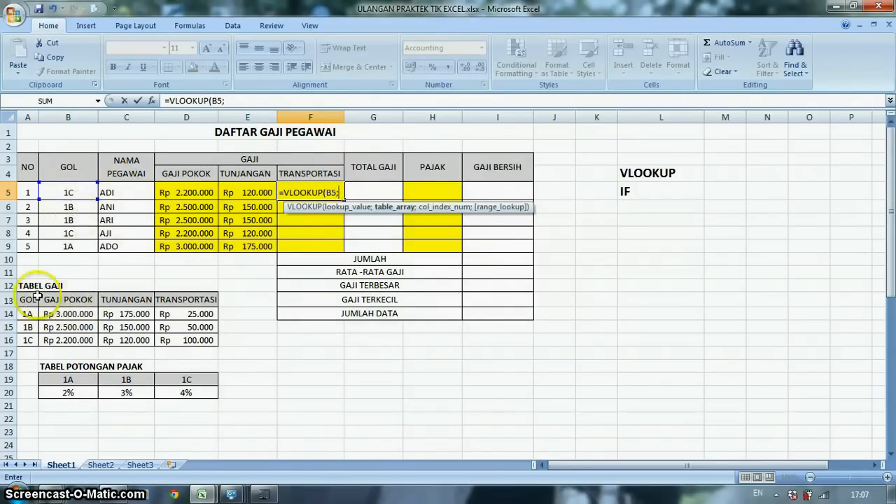
{"action": "left_click_drag", "start_coordinate": [28, 299], "coordinate": [176, 341]}
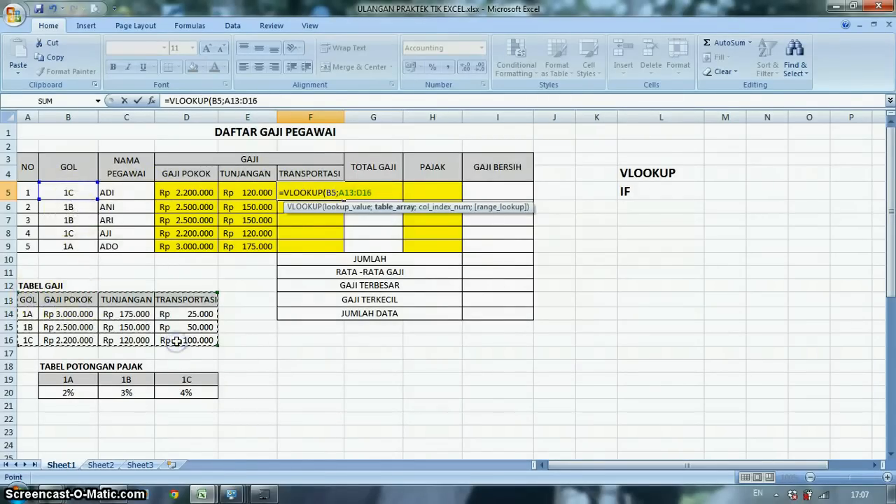
{"action": "key", "text": "F4"}
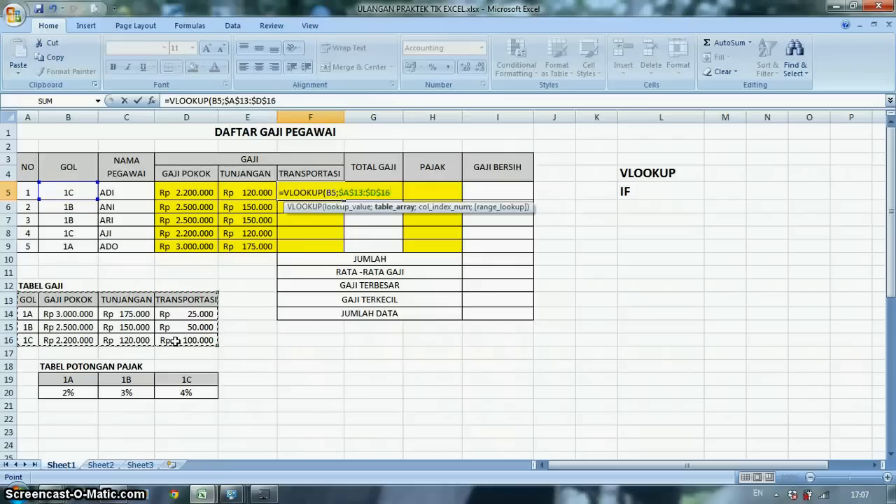
{"action": "type", "text": ";"}
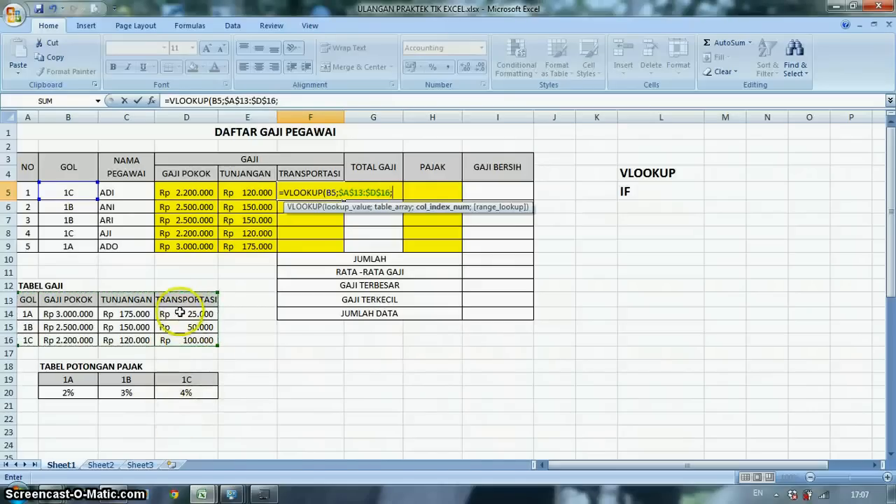
{"action": "type", "text": "4"}
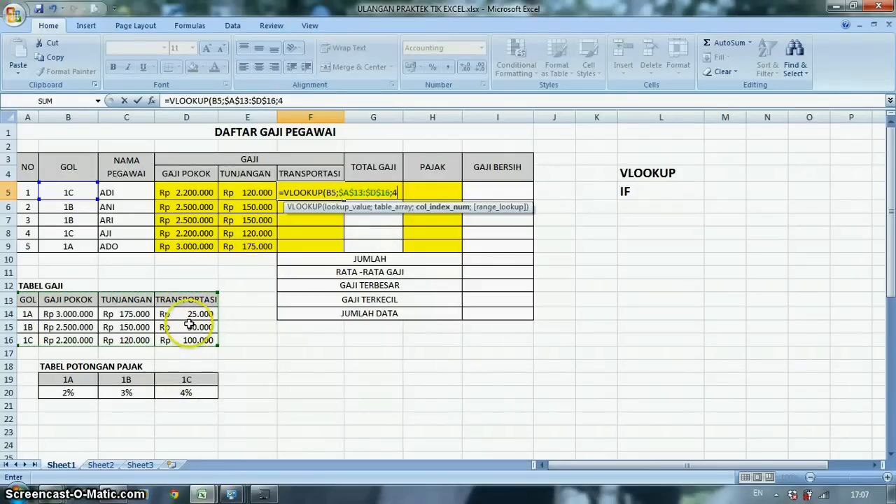
{"action": "key", "text": "Return"}
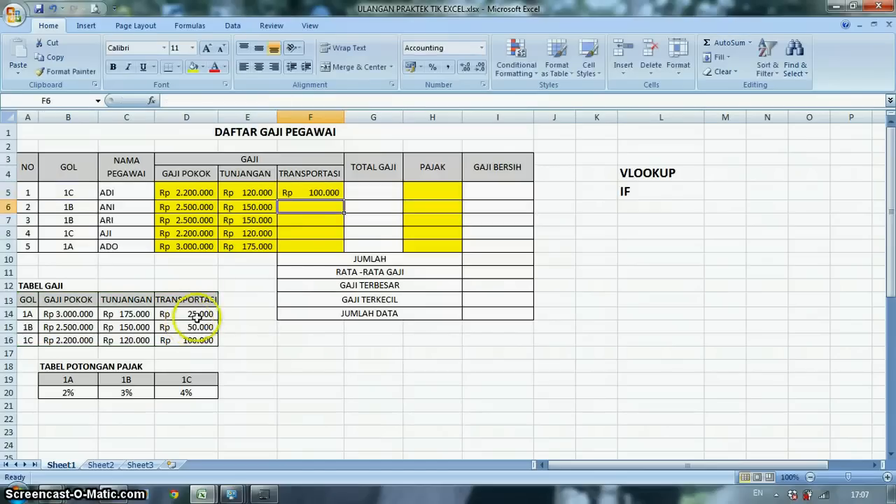
{"action": "left_click", "coordinate": [293, 190]}
{"action": "left_click_drag", "start_coordinate": [343, 200], "coordinate": [344, 250]}
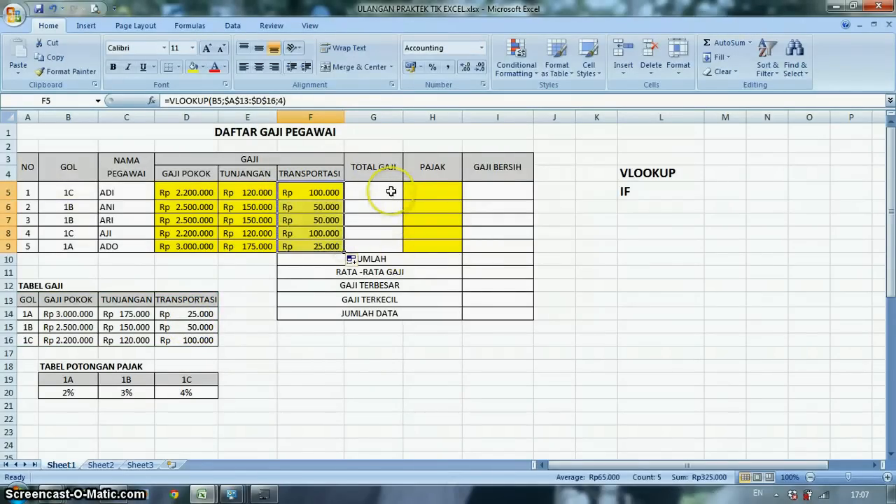
- Enter =SUM(D5:F5) in TOTAL GAJI cell G5 and copy the formula down to G9
{"action": "left_click", "coordinate": [374, 175]}
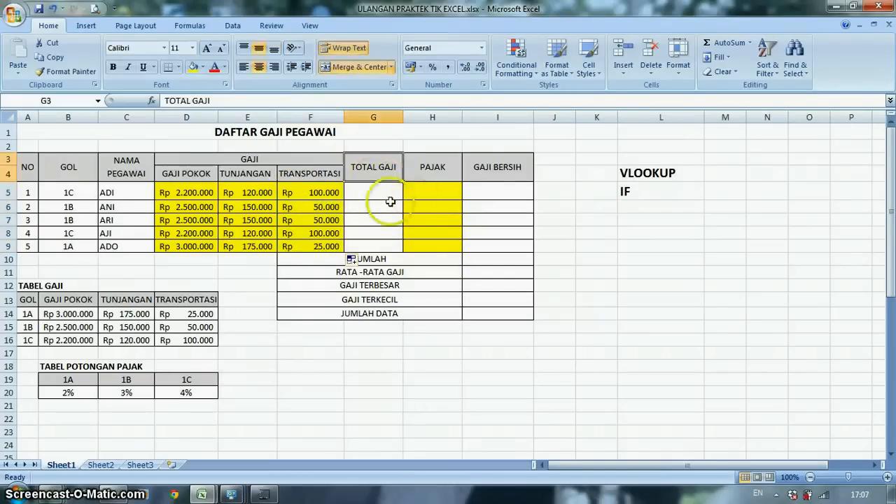
{"action": "left_click", "coordinate": [369, 192]}
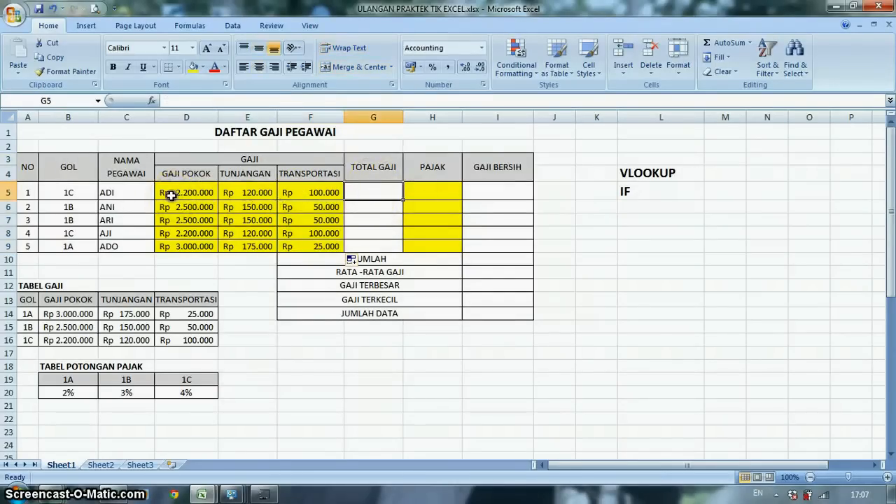
{"action": "left_click", "coordinate": [176, 194]}
{"action": "left_click", "coordinate": [249, 193]}
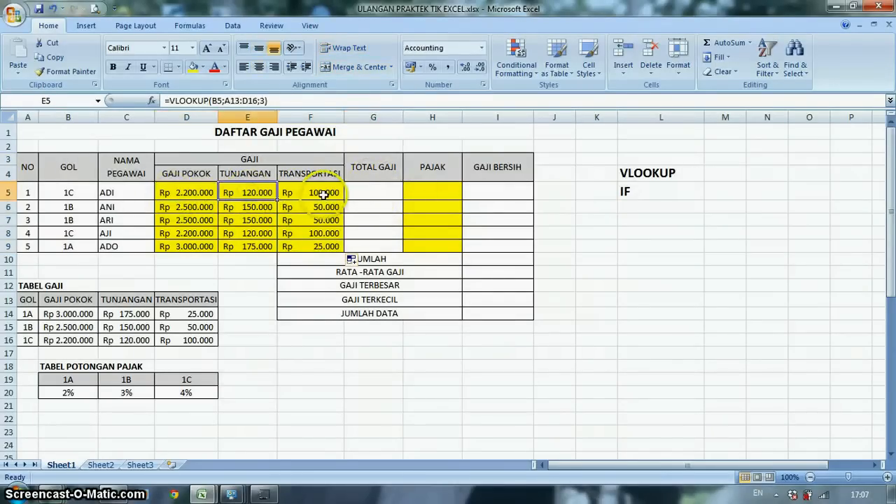
{"action": "left_click", "coordinate": [323, 194]}
{"action": "left_click", "coordinate": [375, 191]}
{"action": "type", "text": "="}
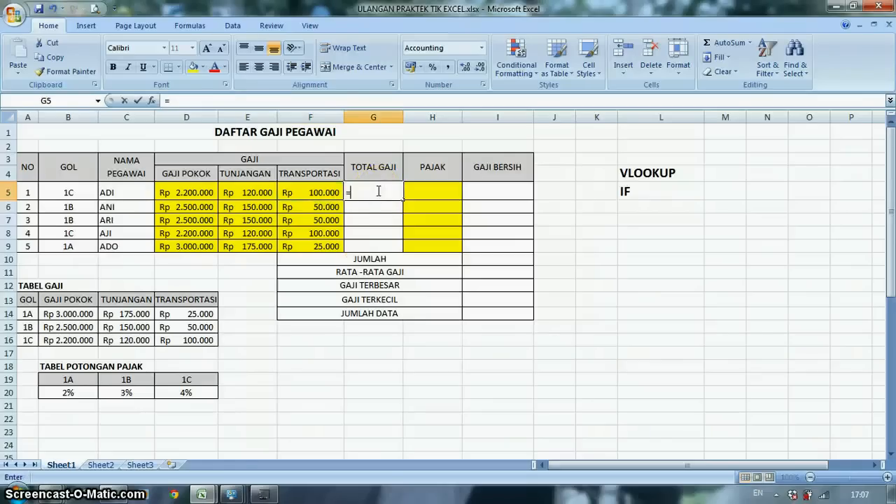
{"action": "type", "text": "sum"}
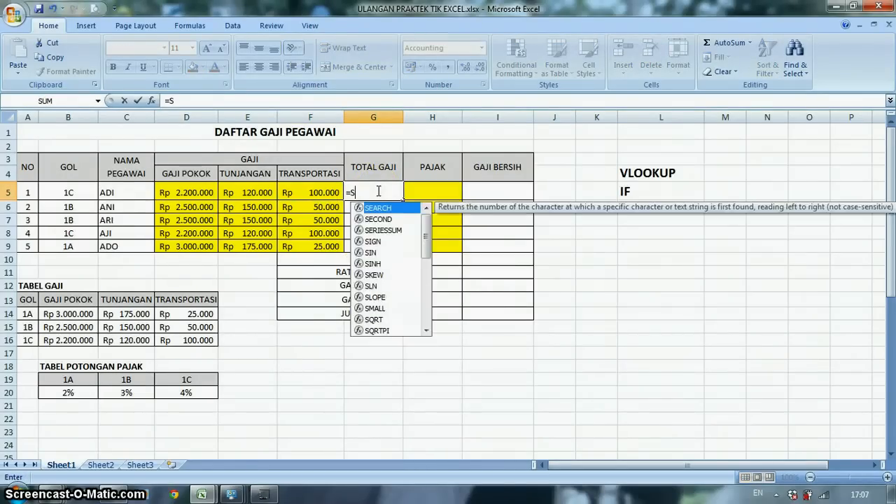
{"action": "key", "text": "Tab"}
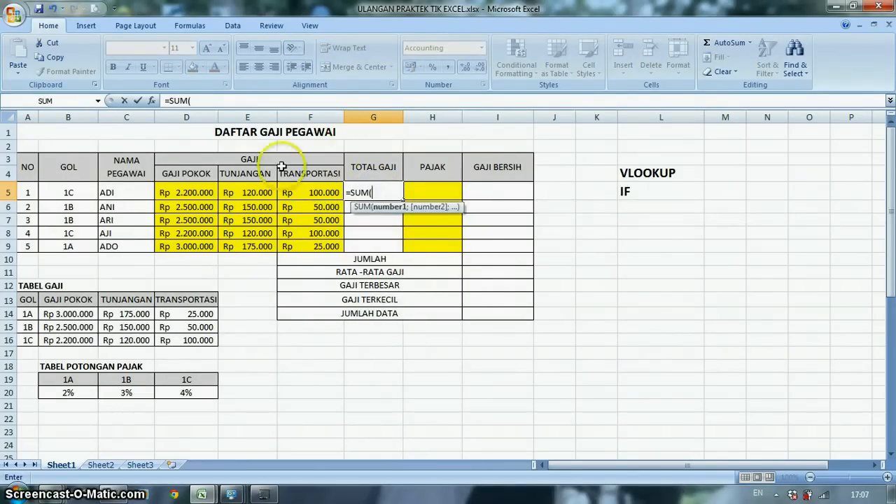
{"action": "left_click_drag", "start_coordinate": [175, 192], "coordinate": [312, 192]}
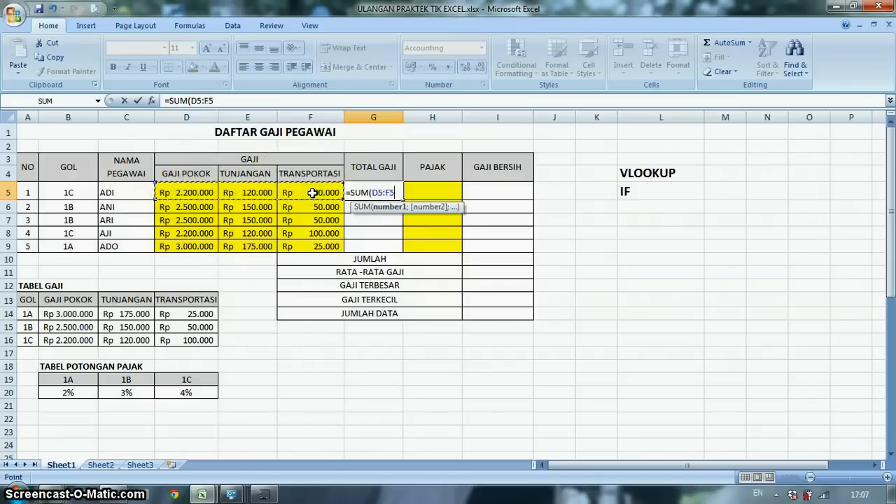
{"action": "key", "text": "Return"}
{"action": "left_click", "coordinate": [371, 194]}
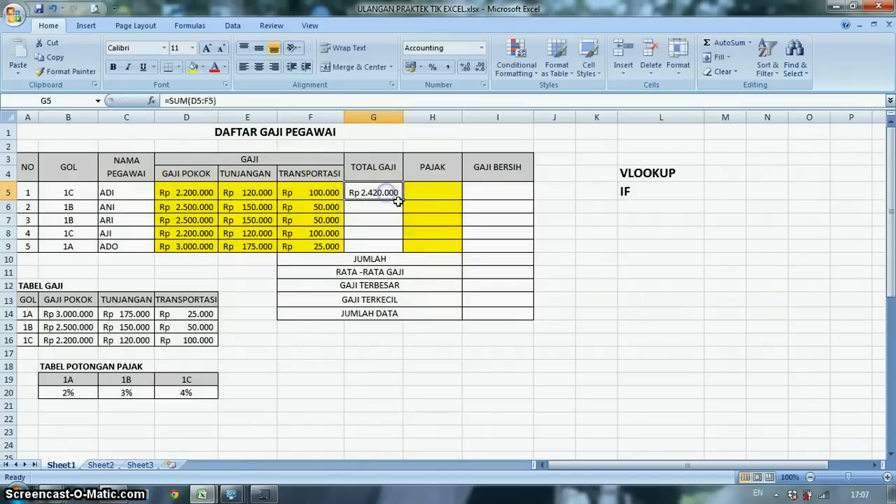
{"action": "left_click_drag", "start_coordinate": [400, 200], "coordinate": [406, 250]}
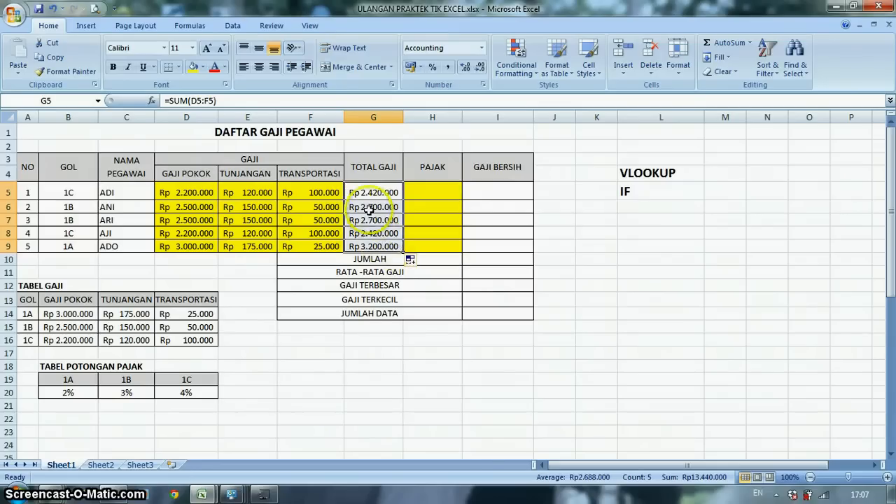
- Review the salary component formulas in D5:F5 and the TOTAL GAJI formula in G5
{"action": "left_click", "coordinate": [189, 192]}
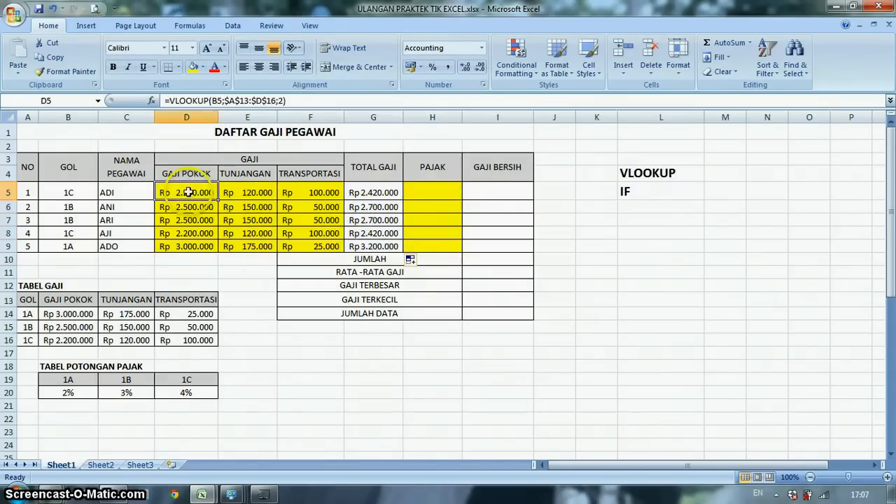
{"action": "left_click", "coordinate": [238, 193]}
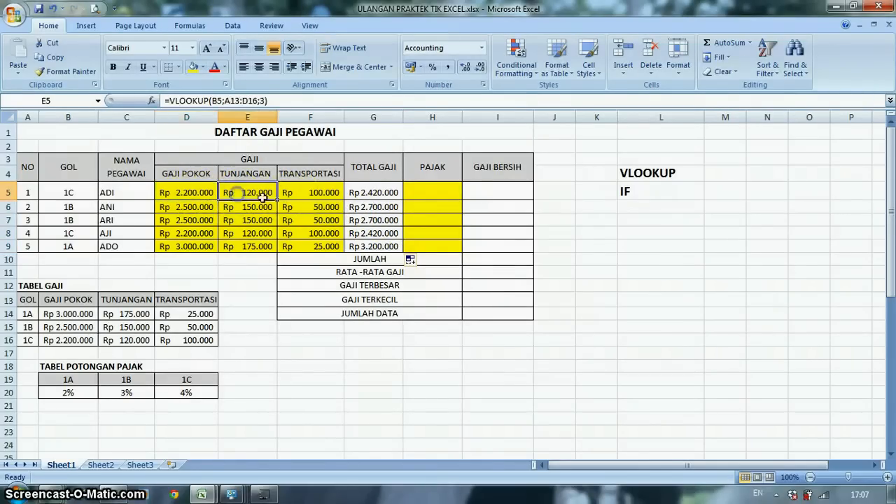
{"action": "left_click", "coordinate": [312, 196]}
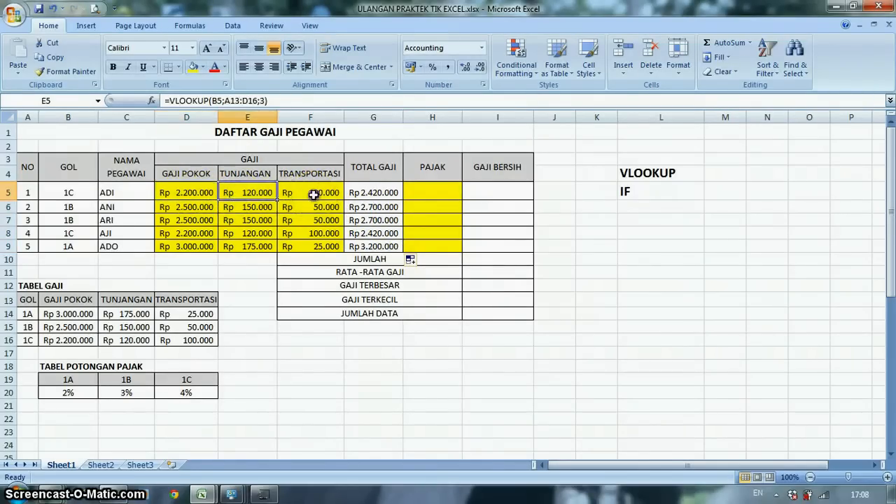
{"action": "left_click", "coordinate": [378, 192]}
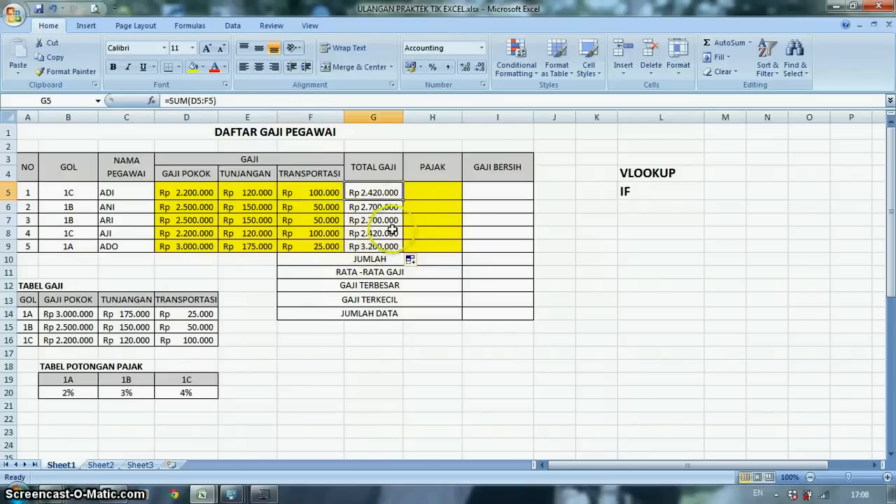
- Begin the PAJAK formula in cell H5 with =IF(B5="1A";G5*2%; using the 1A rate from TABEL POTONGAN PAJAK
{"action": "left_click", "coordinate": [429, 192]}
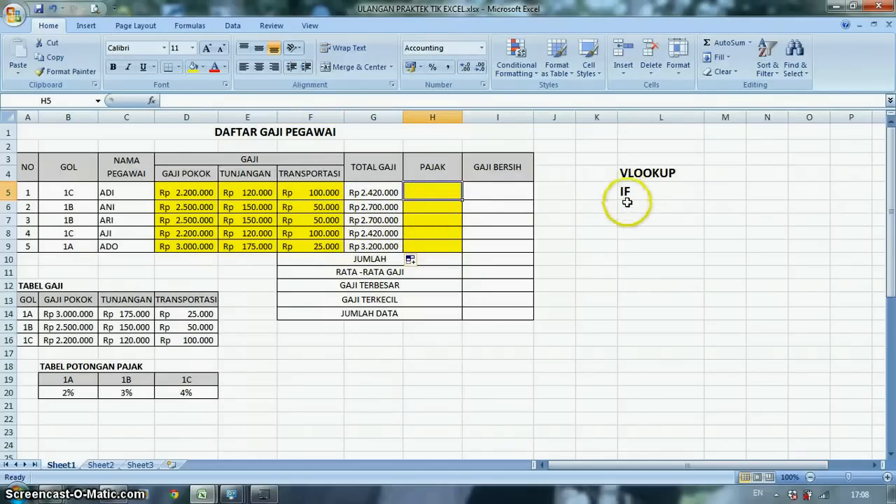
{"action": "left_click", "coordinate": [75, 380]}
{"action": "left_click", "coordinate": [77, 396]}
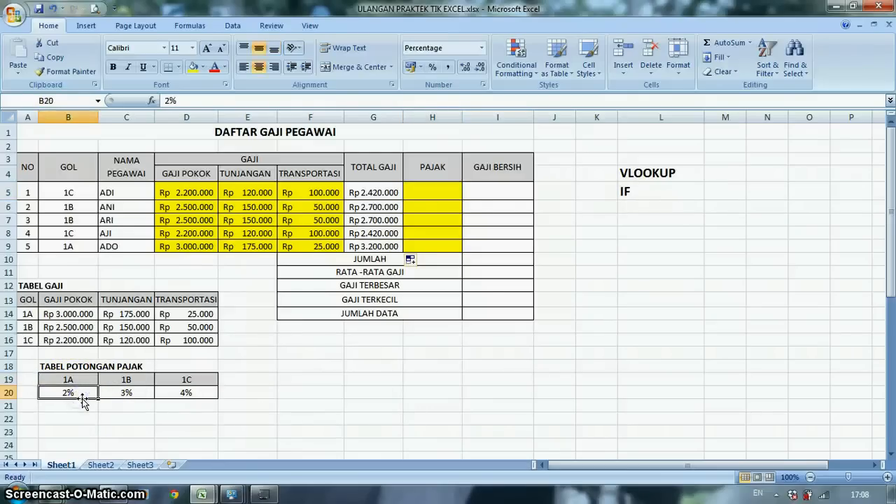
{"action": "left_click", "coordinate": [415, 193]}
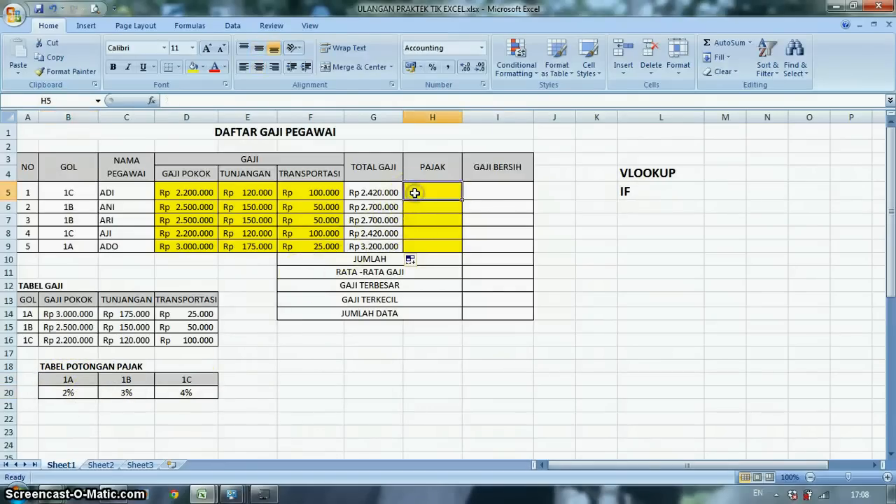
{"action": "type", "text": "=IF("}
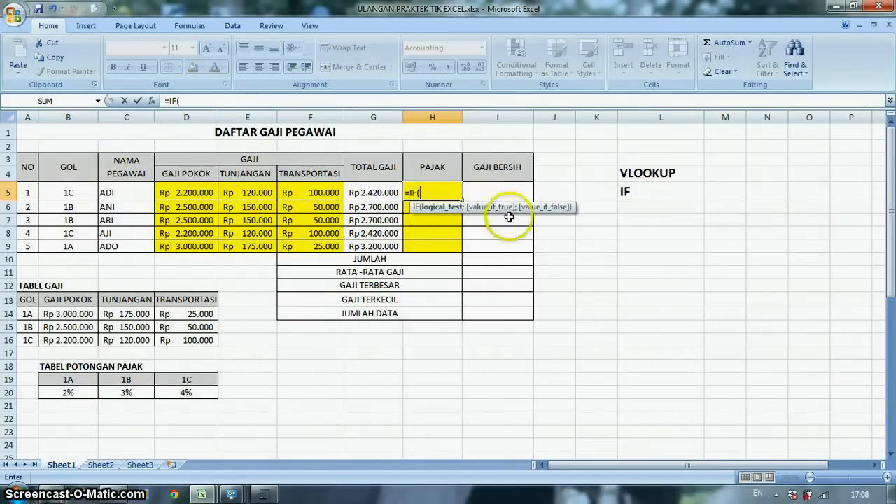
{"action": "left_click", "coordinate": [68, 192]}
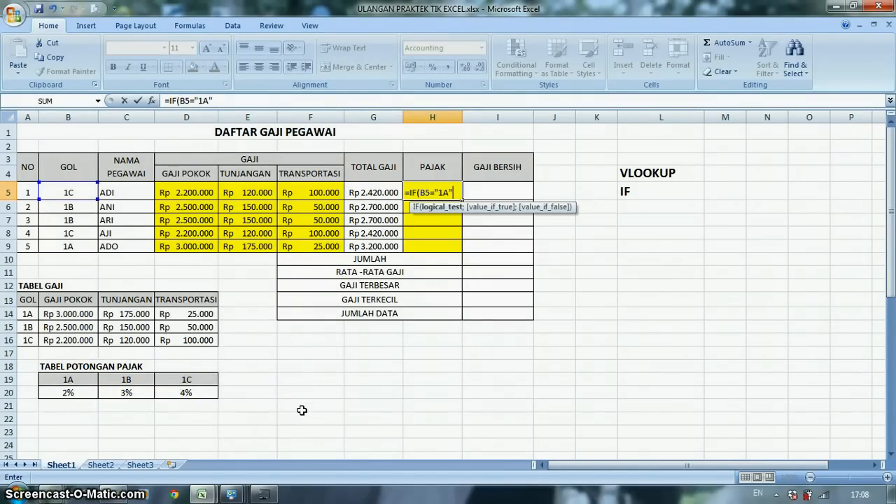
{"action": "type", "text": ";"}
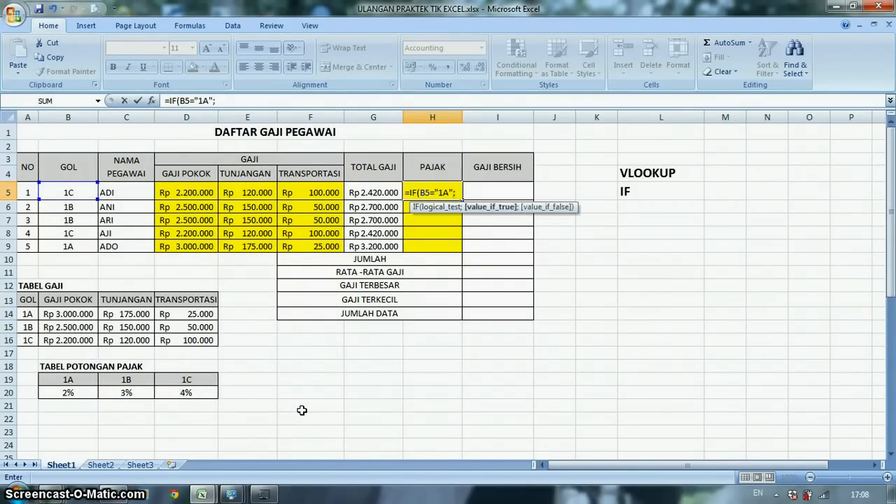
{"action": "left_click", "coordinate": [375, 190]}
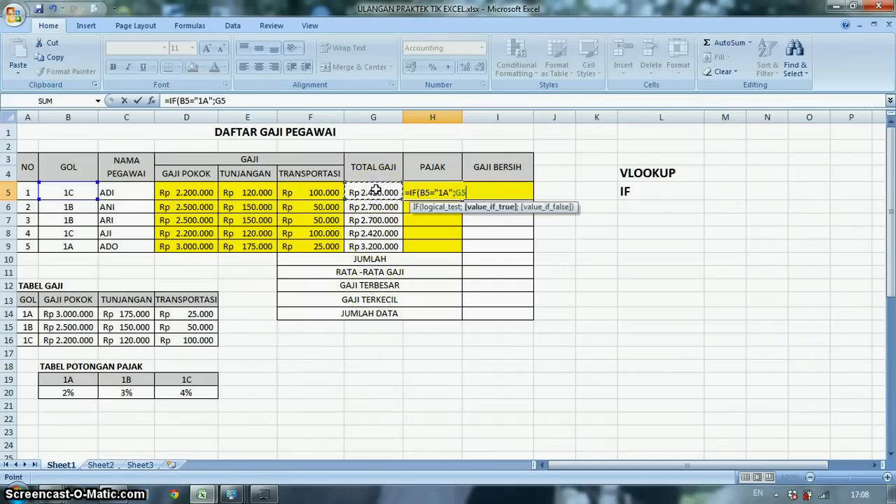
{"action": "type", "text": "*2%;"}
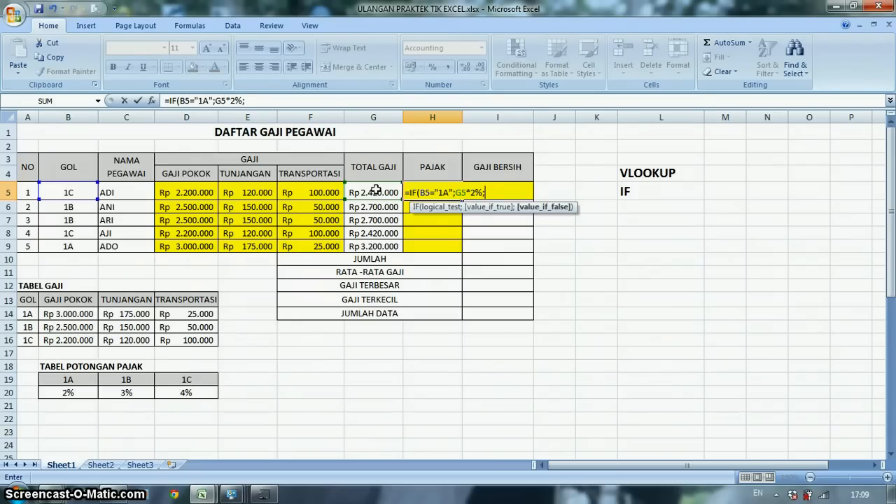
{"action": "type", "text": "IF("}
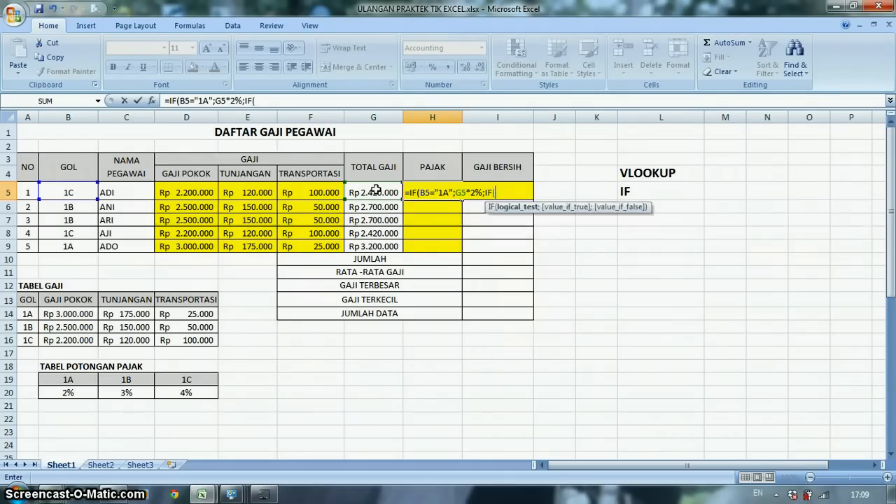
- Add a nested condition IF(B5="1B";G5*3%; to the PAJAK formula in H5 for grade 1B
{"action": "left_click", "coordinate": [70, 191]}
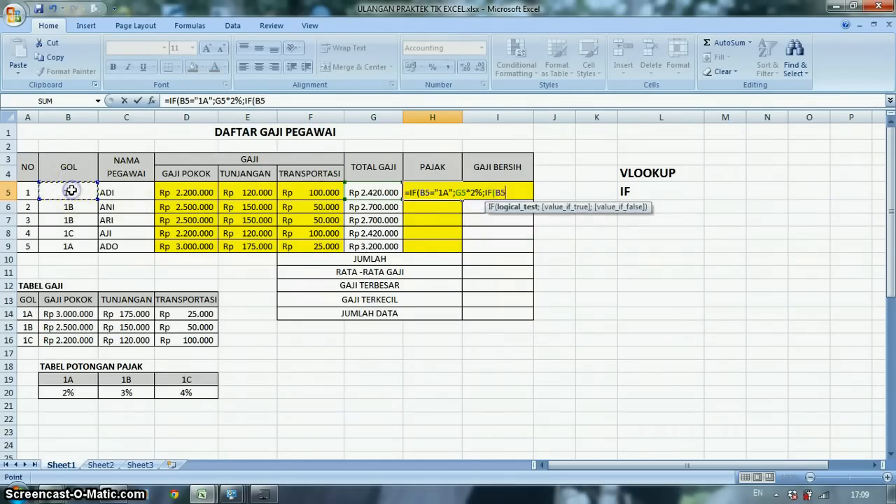
{"action": "type", "text": "=\"1B"}
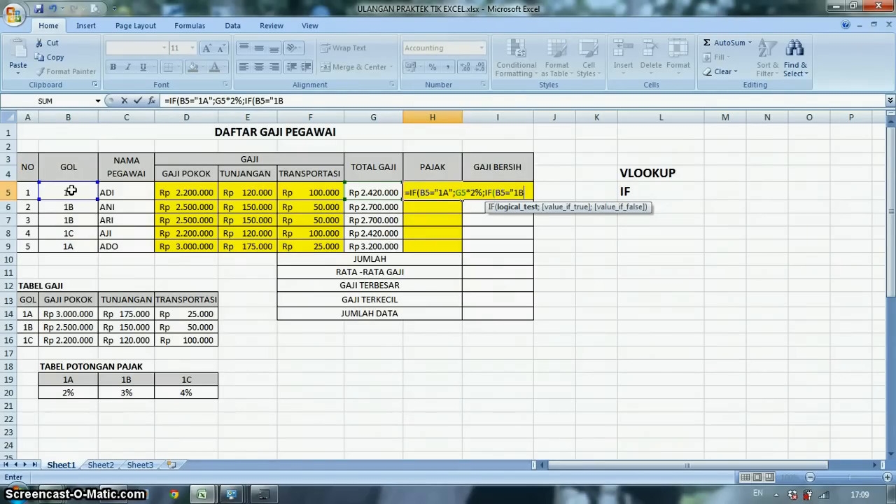
{"action": "type", "text": "\";"}
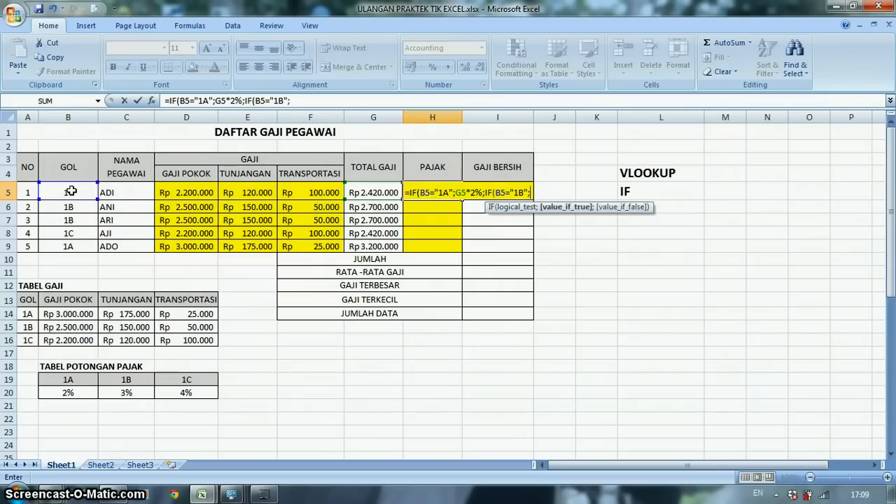
{"action": "left_click", "coordinate": [381, 192]}
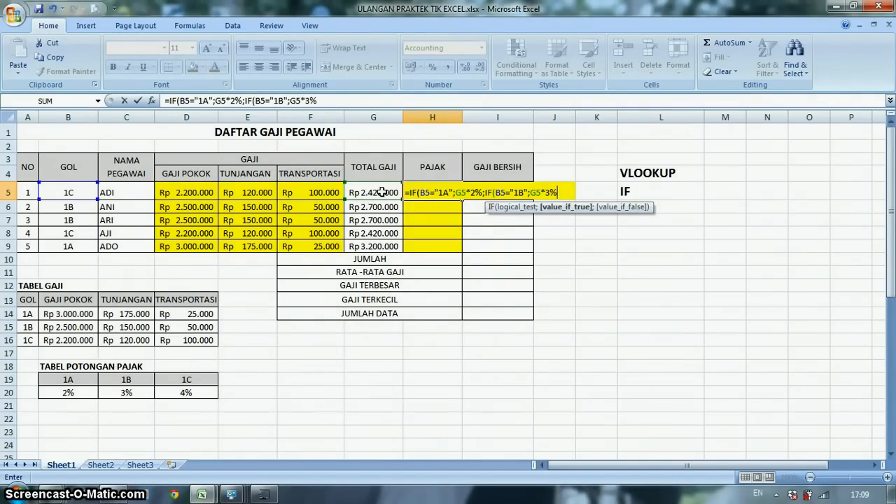
{"action": "type", "text": "*3%;"}
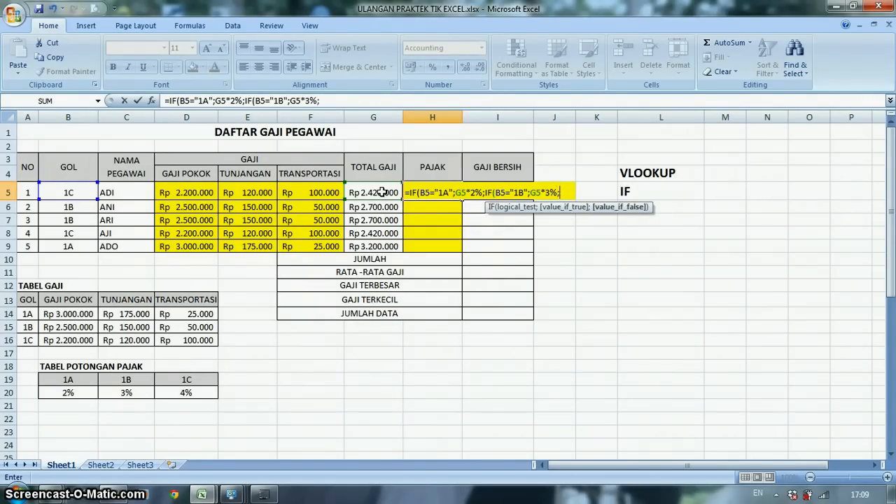
{"action": "type", "text": "IF("}
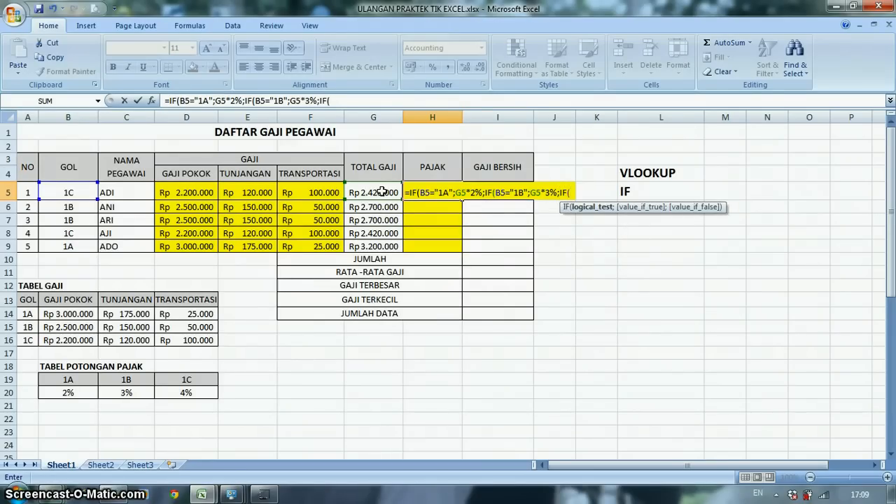
- Complete the PAJAK formula in H5 with the grade 1C condition IF(B5="1C";G5*4%;0))) and enter it
{"action": "left_click", "coordinate": [381, 191]}
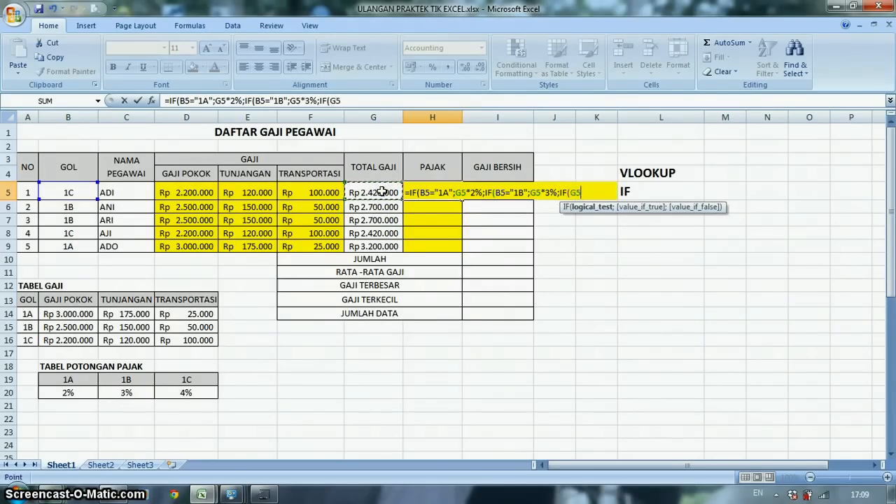
{"action": "left_click", "coordinate": [75, 193]}
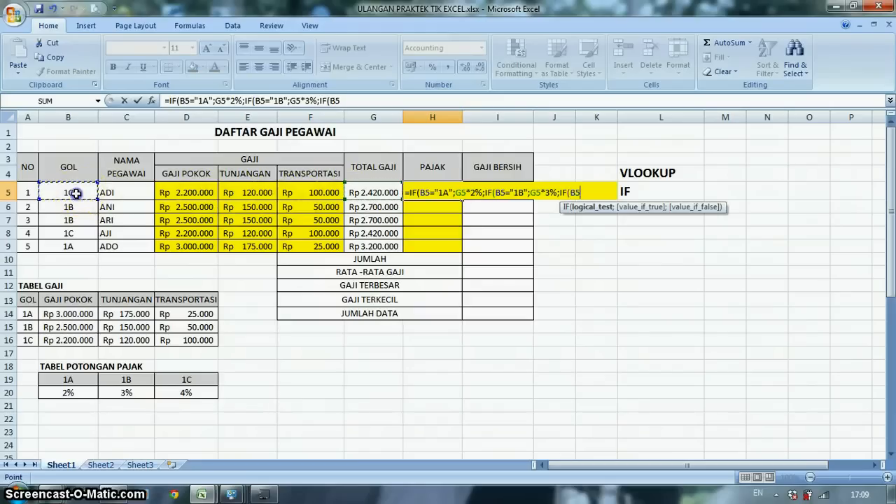
{"action": "type", "text": "=\"1C\""}
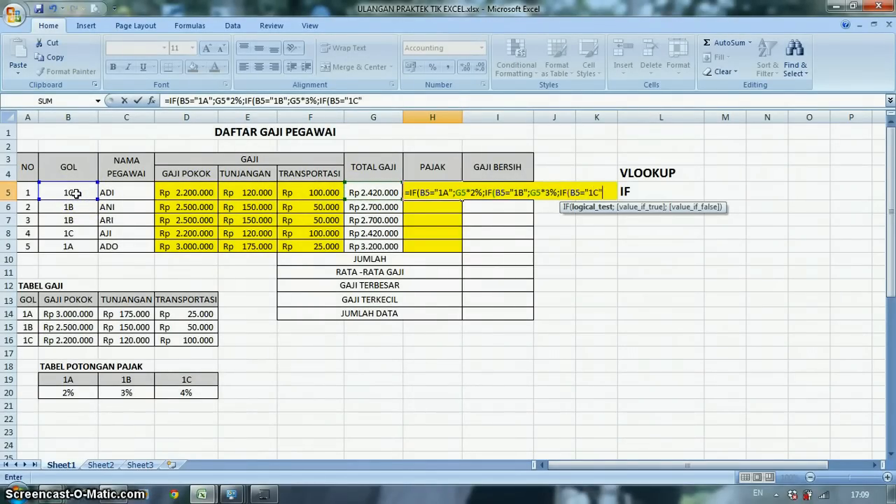
{"action": "type", "text": ";"}
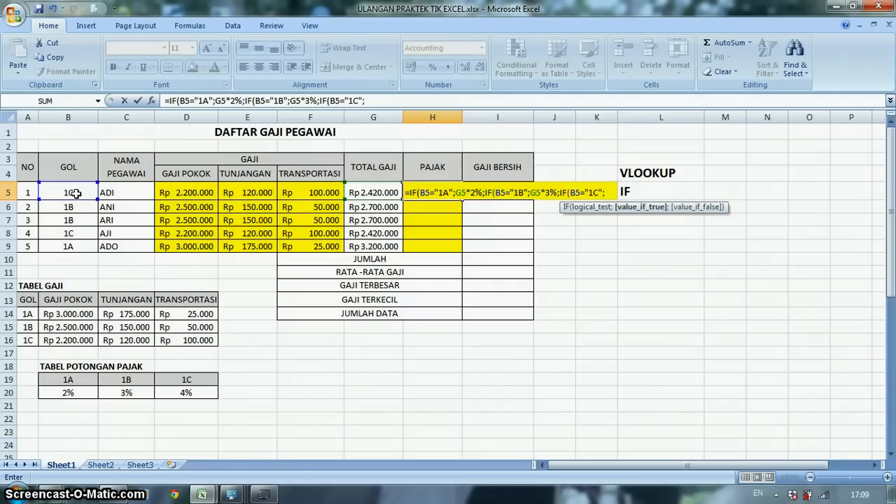
{"action": "left_click", "coordinate": [373, 196]}
{"action": "type", "text": "*"}
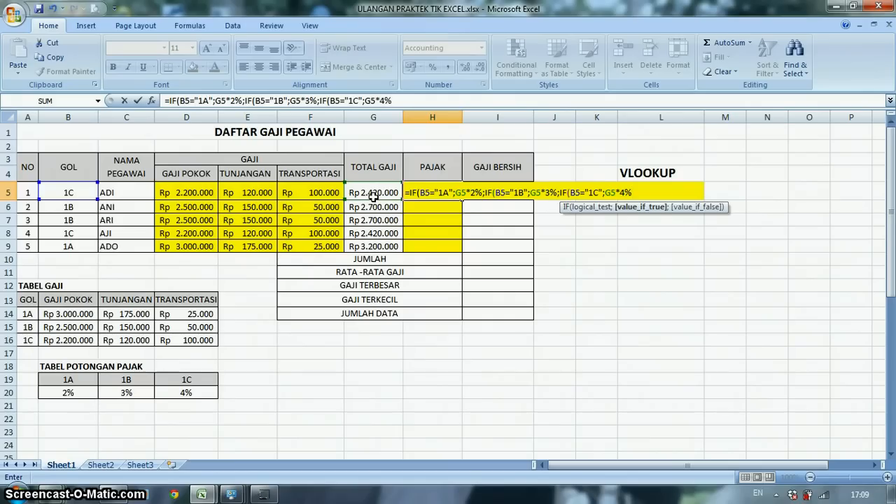
{"action": "type", "text": "4%;0"}
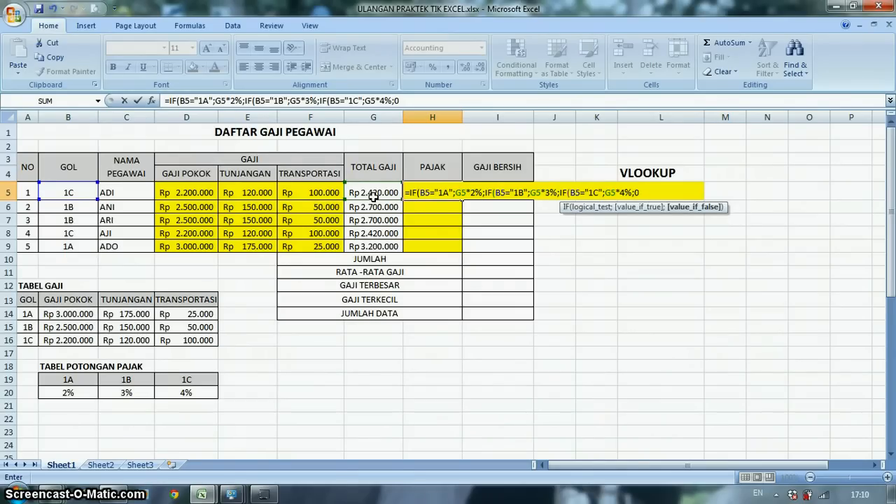
{"action": "type", "text": "))"}
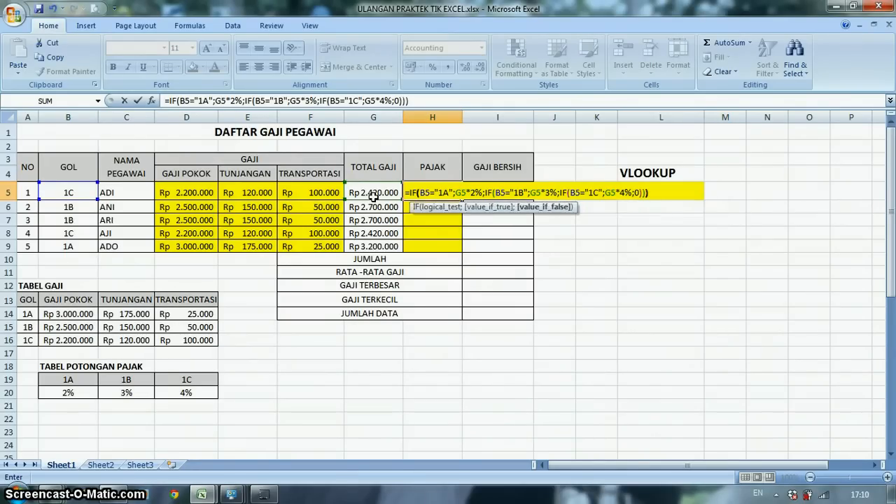
{"action": "key", "text": "Return"}
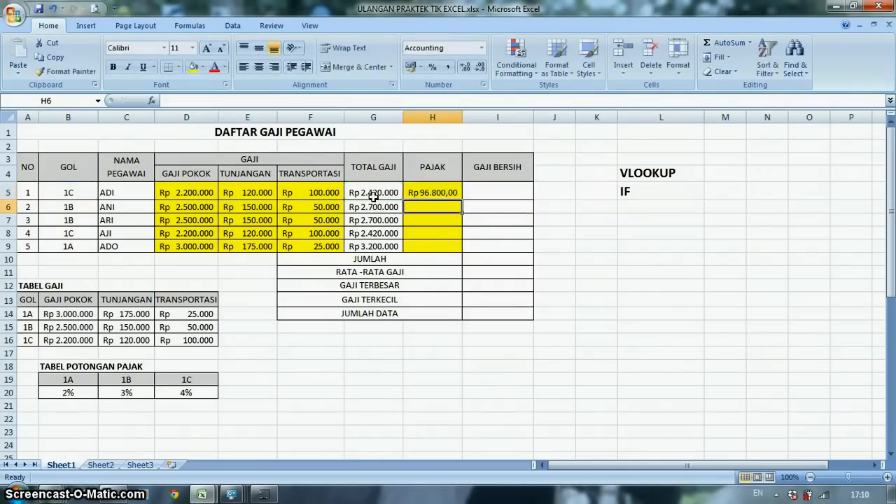
- Copy the PAJAK formula from H5 down to H9 and reduce the amounts to zero decimal places
{"action": "left_click", "coordinate": [428, 193]}
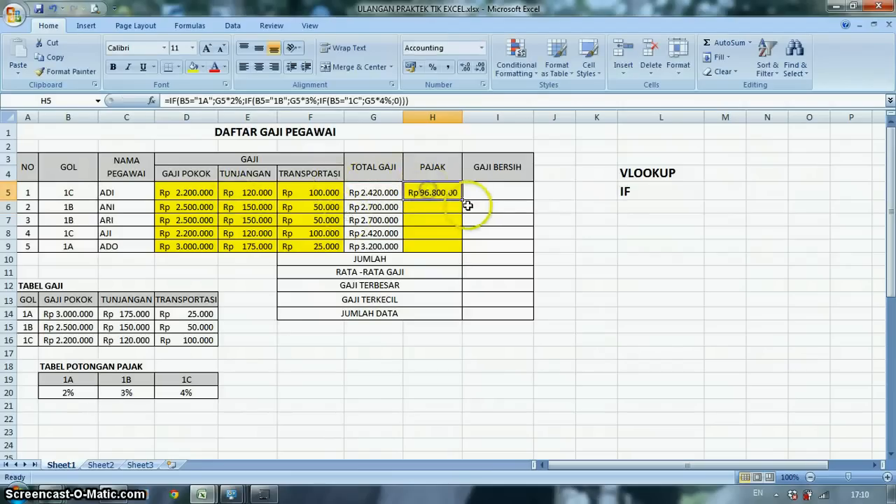
{"action": "left_click_drag", "start_coordinate": [461, 199], "coordinate": [460, 254]}
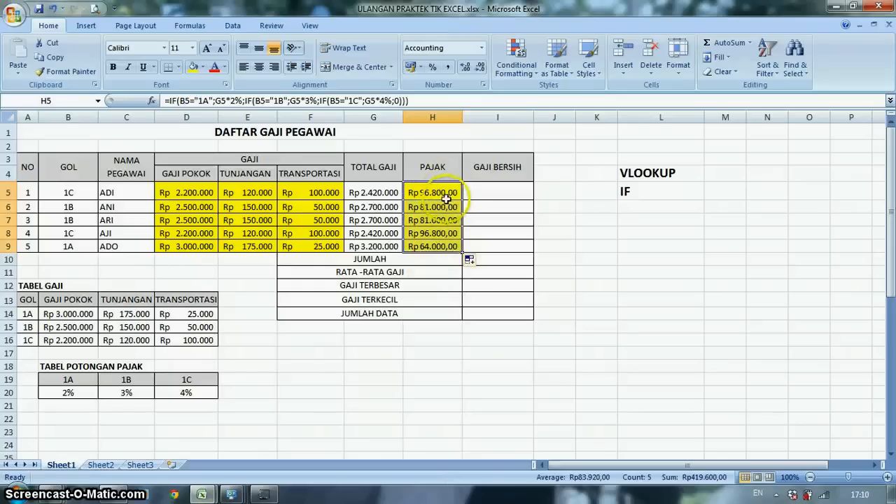
{"action": "left_click", "coordinate": [478, 68]}
{"action": "left_click", "coordinate": [479, 68]}
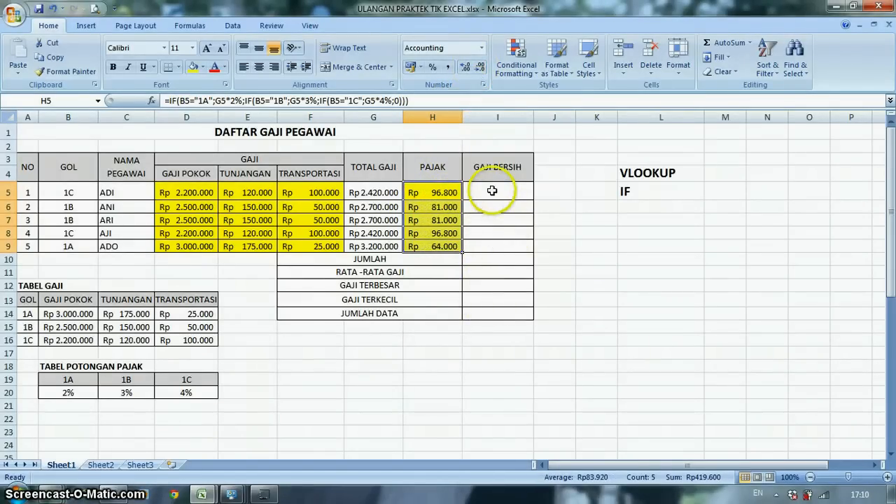
- Enter =G5-H5 in GAJI BERSIH cell I5 and copy the formula down to I9
{"action": "left_click", "coordinate": [450, 193]}
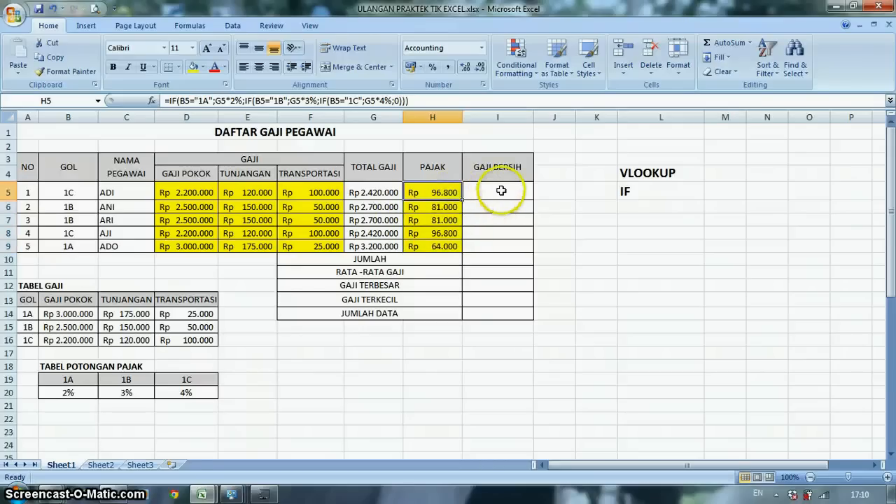
{"action": "left_click", "coordinate": [501, 190]}
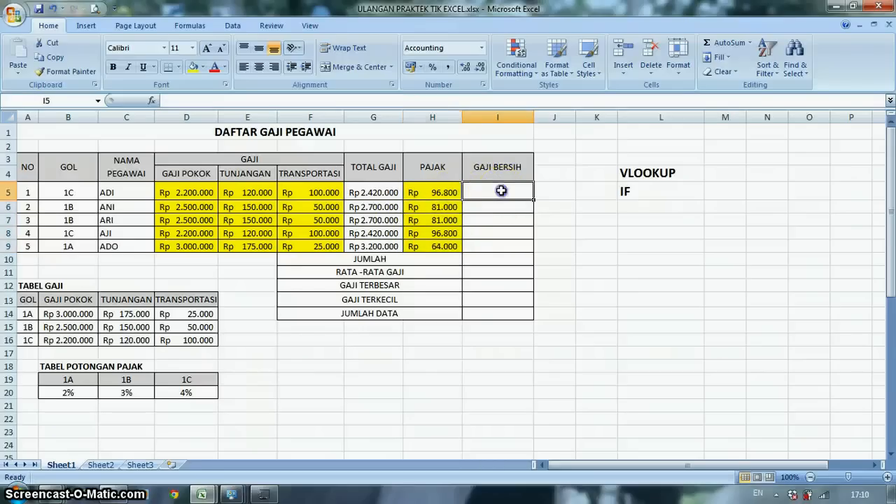
{"action": "left_click", "coordinate": [373, 193]}
{"action": "left_click", "coordinate": [439, 192]}
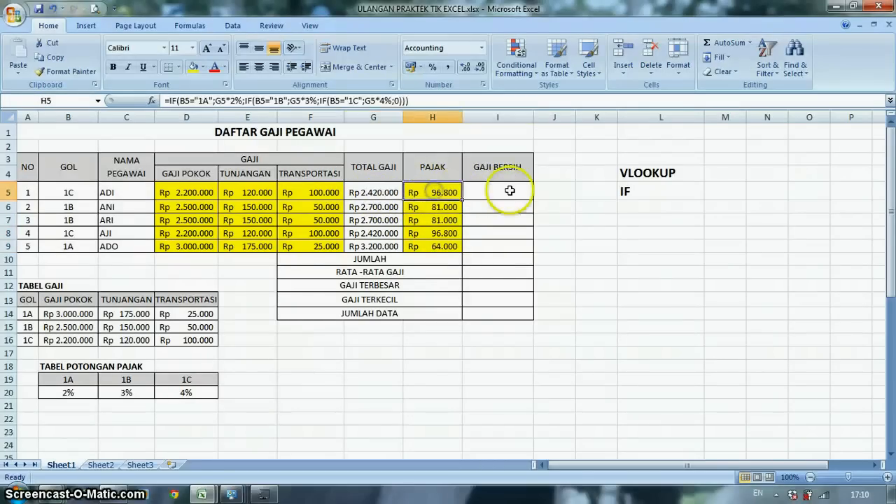
{"action": "left_click", "coordinate": [510, 191]}
{"action": "type", "text": "="}
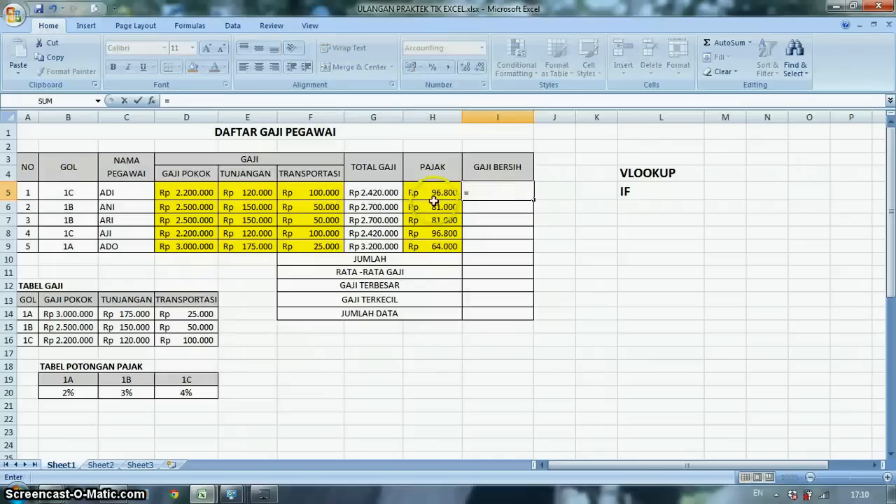
{"action": "left_click", "coordinate": [374, 191]}
{"action": "type", "text": "-"}
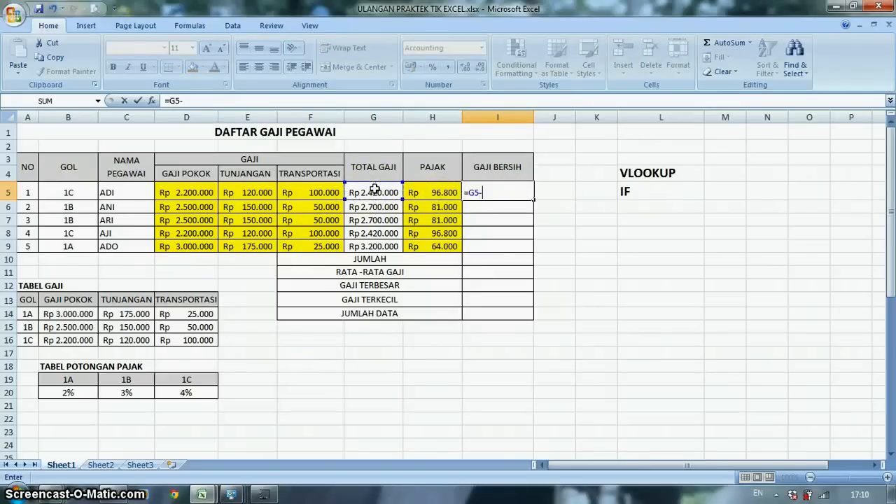
{"action": "left_click", "coordinate": [453, 195]}
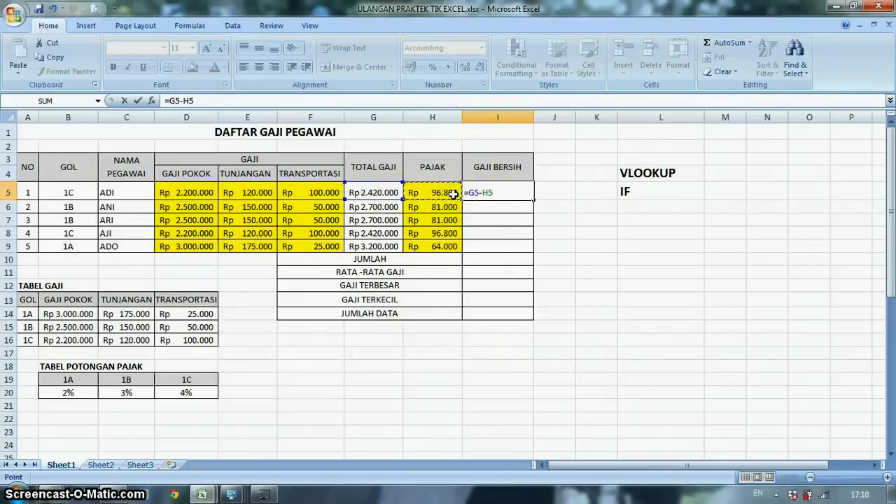
{"action": "key", "text": "Return"}
{"action": "left_click", "coordinate": [513, 192]}
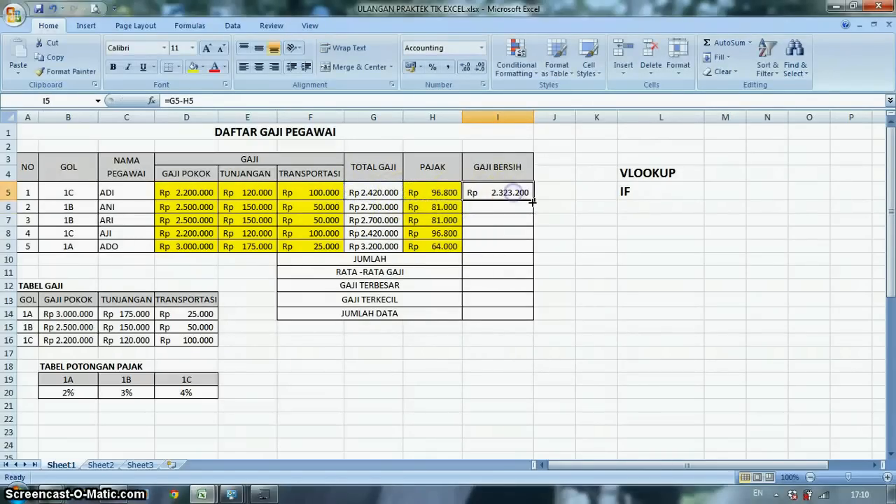
{"action": "left_click_drag", "start_coordinate": [534, 205], "coordinate": [532, 254]}
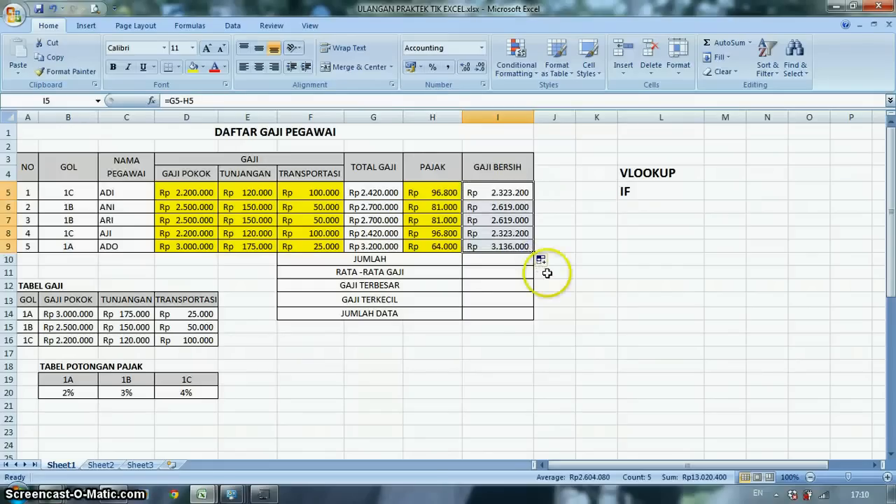
- Enter a SUM formula over I5:I9 in JUMLAH cell I10 to total the net salaries
{"action": "left_click", "coordinate": [483, 260]}
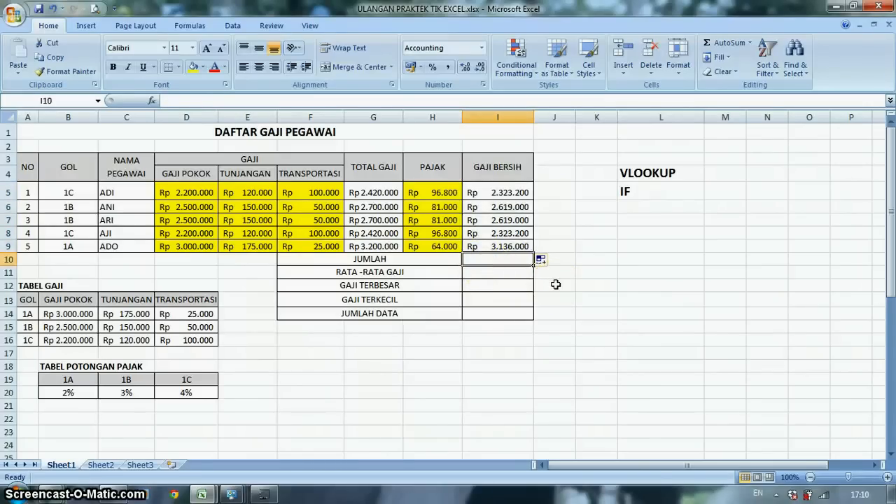
{"action": "type", "text": "=SUM("}
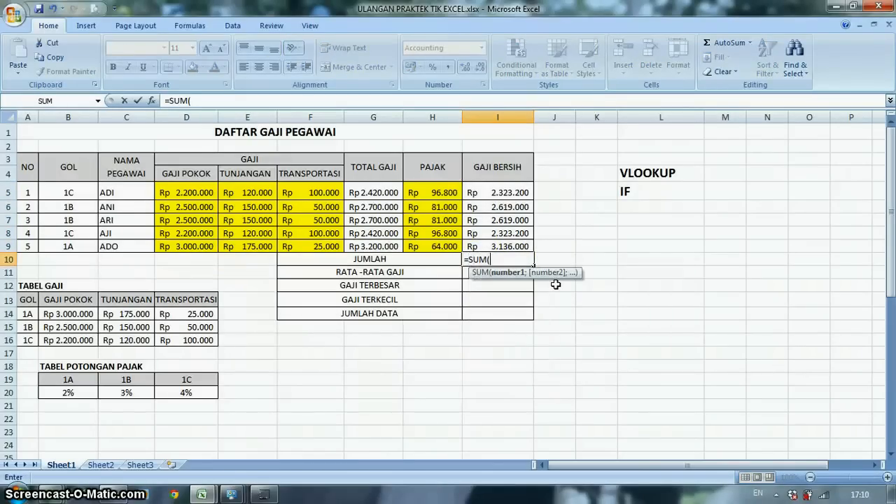
{"action": "left_click_drag", "start_coordinate": [501, 194], "coordinate": [501, 245]}
{"action": "key", "text": "Return"}
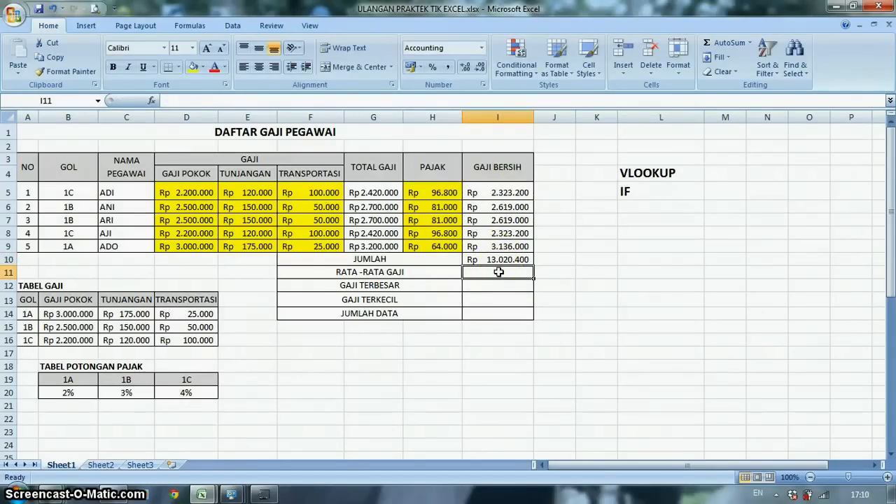
- Enter an AVERAGE formula over I5:I9 in RATA-RATA GAJI cell I11
{"action": "type", "text": "="}
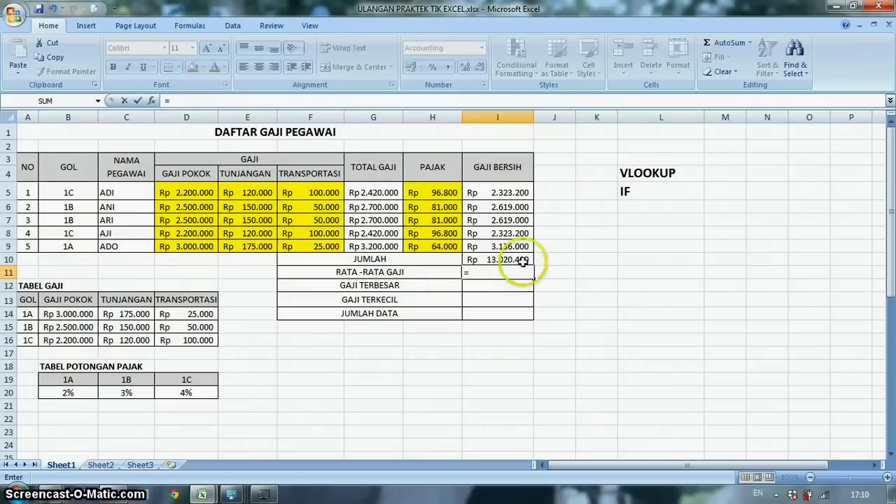
{"action": "type", "text": "AV"}
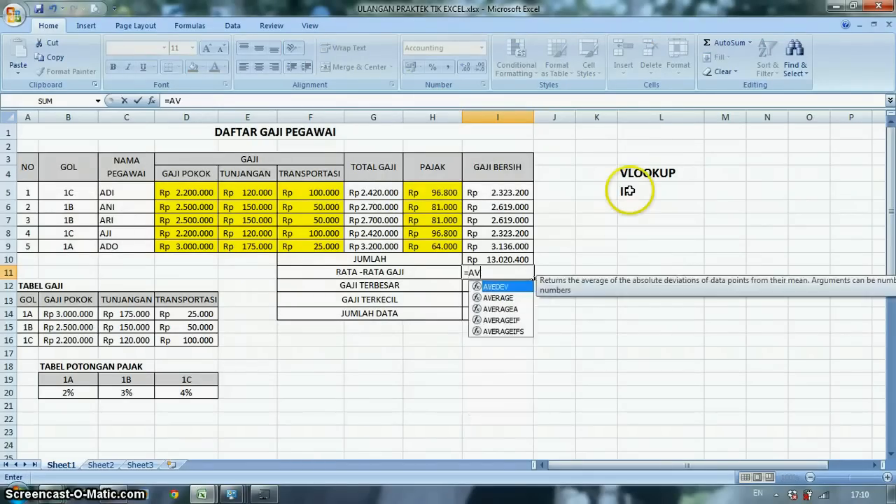
{"action": "type", "text": "ERAGE("}
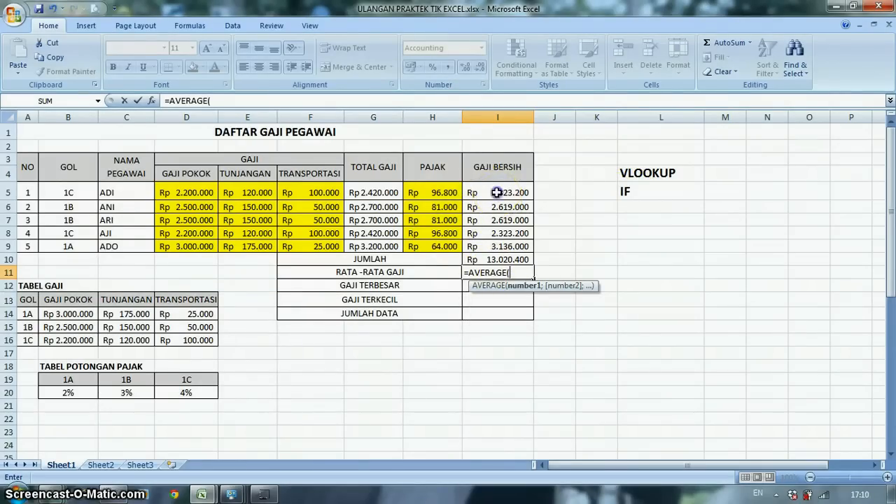
{"action": "left_click_drag", "start_coordinate": [496, 193], "coordinate": [495, 246]}
{"action": "key", "text": "Return"}
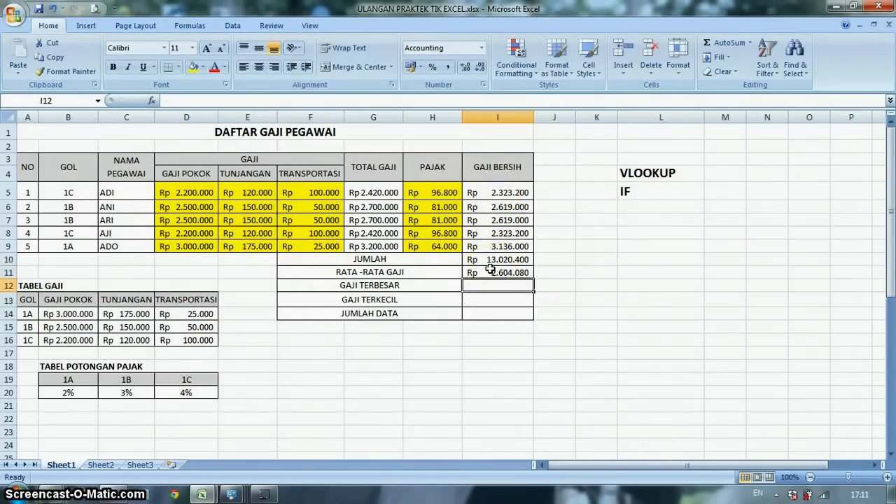
- Enter a MAX formula over I5:I9 in GAJI TERBESAR cell I12
{"action": "type", "text": "=MAX"}
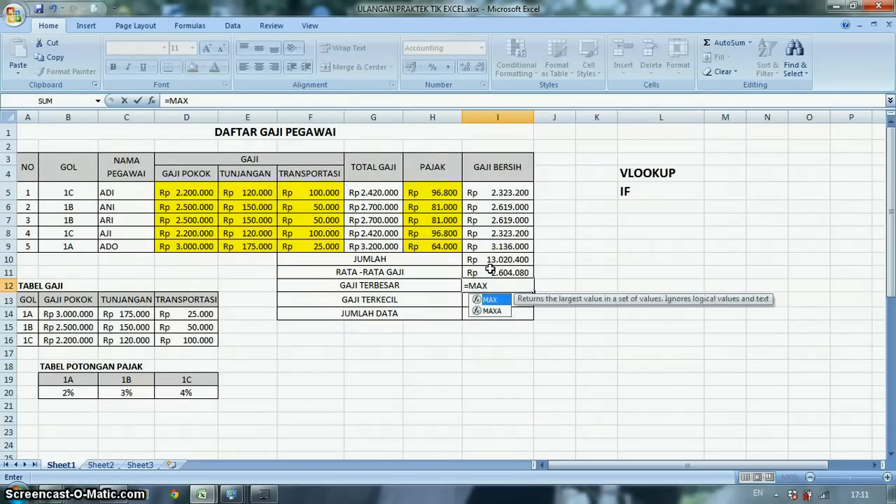
{"action": "type", "text": "("}
{"action": "left_click", "coordinate": [490, 192]}
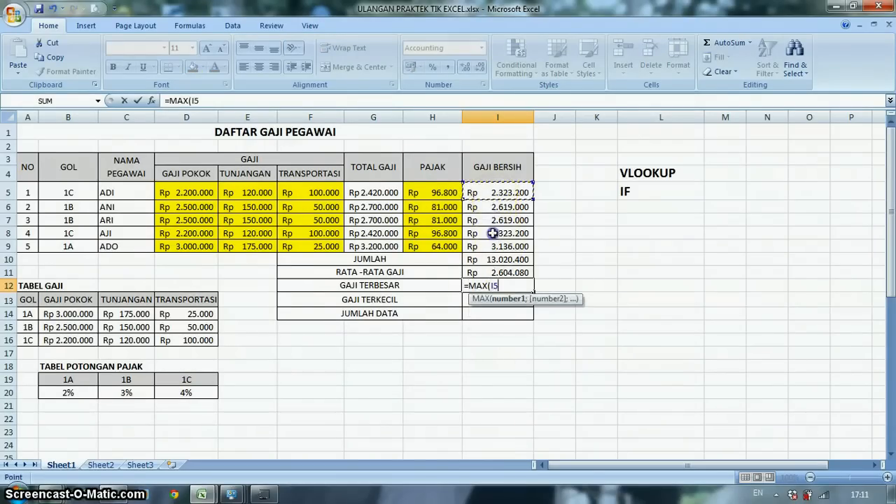
{"action": "left_click_drag", "start_coordinate": [492, 233], "coordinate": [492, 246]}
{"action": "key", "text": "Return"}
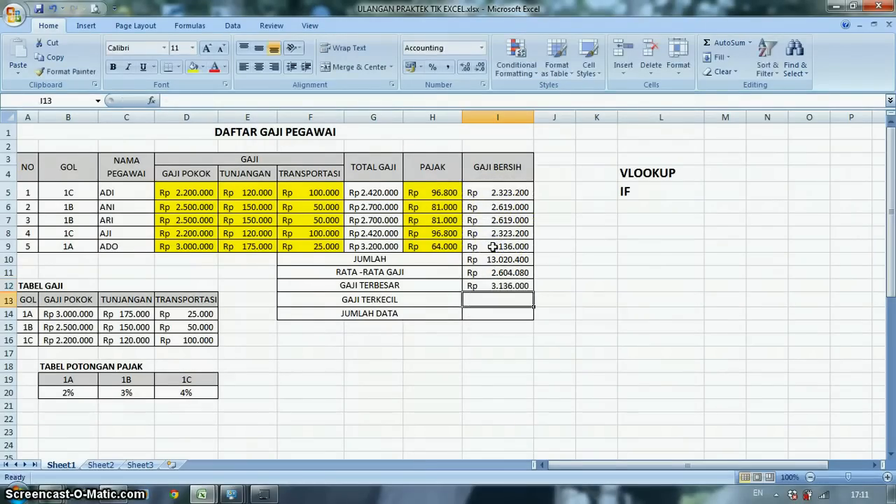
- Enter a MIN formula over I5:I9 in GAJI TERKECIL cell I13
{"action": "type", "text": "="}
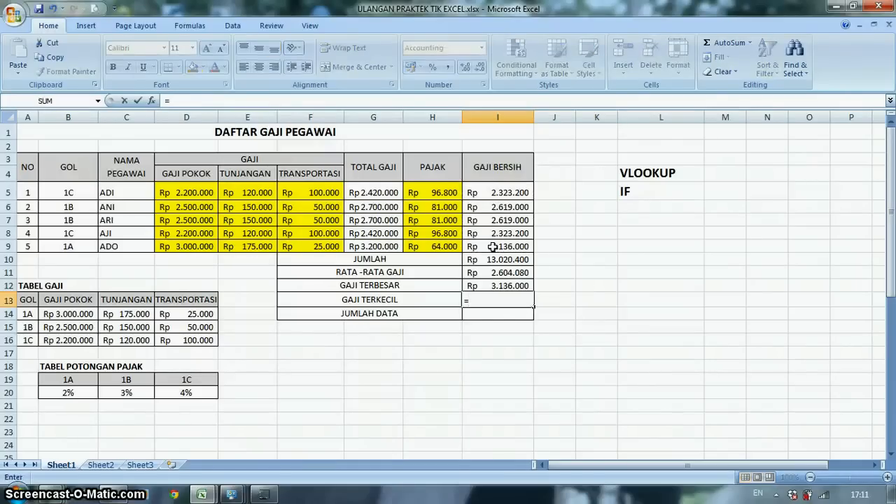
{"action": "type", "text": "MIN("}
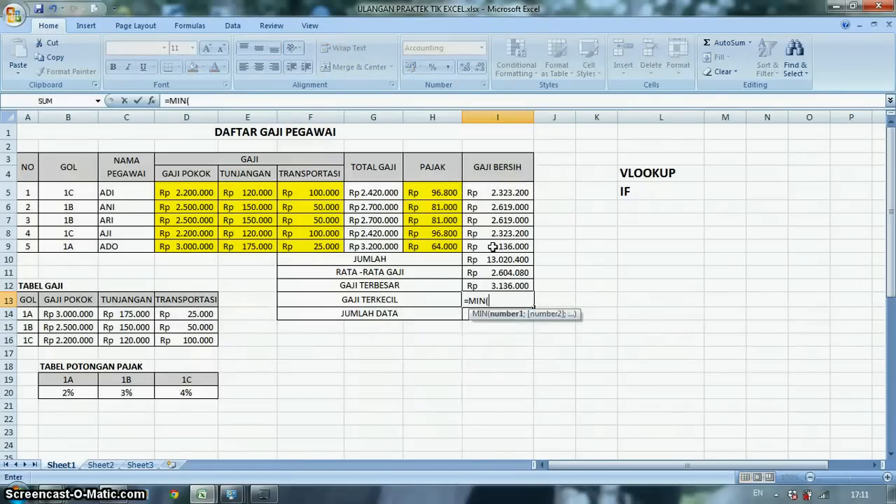
{"action": "left_click_drag", "start_coordinate": [496, 194], "coordinate": [497, 248]}
{"action": "key", "text": "Return"}
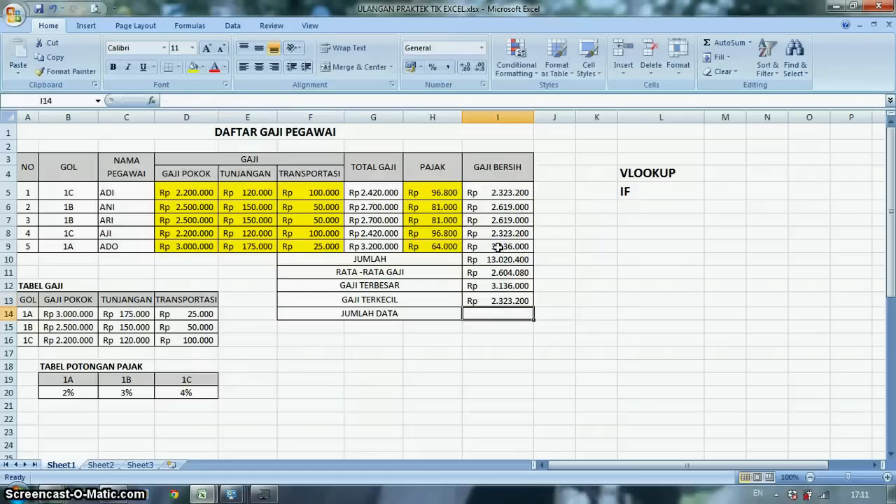
- Enter a COUNT formula over I5:I9 in JUMLAH DATA cell I14
{"action": "type", "text": "=C"}
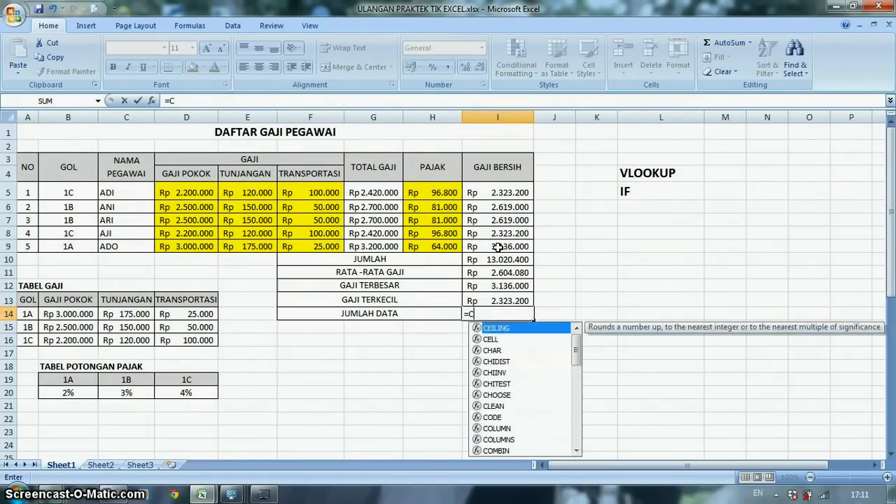
{"action": "type", "text": "OUNT"}
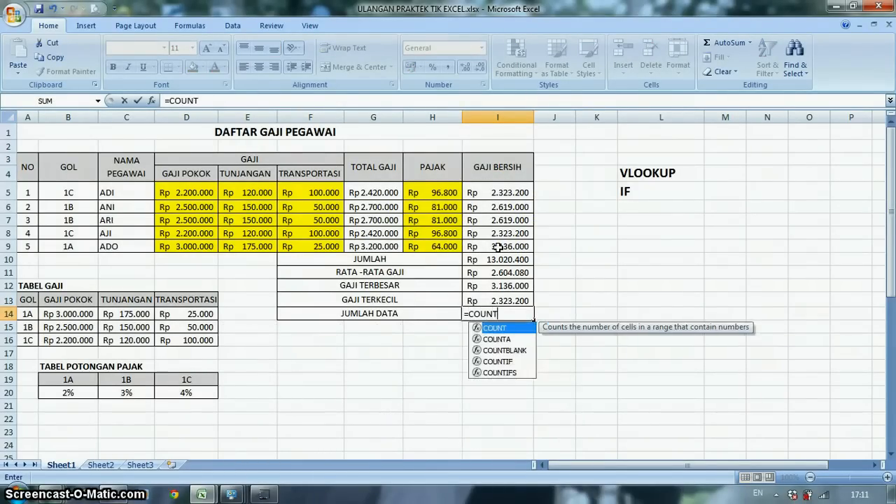
{"action": "type", "text": "("}
{"action": "left_click_drag", "start_coordinate": [494, 195], "coordinate": [482, 244]}
{"action": "key", "text": "Return"}
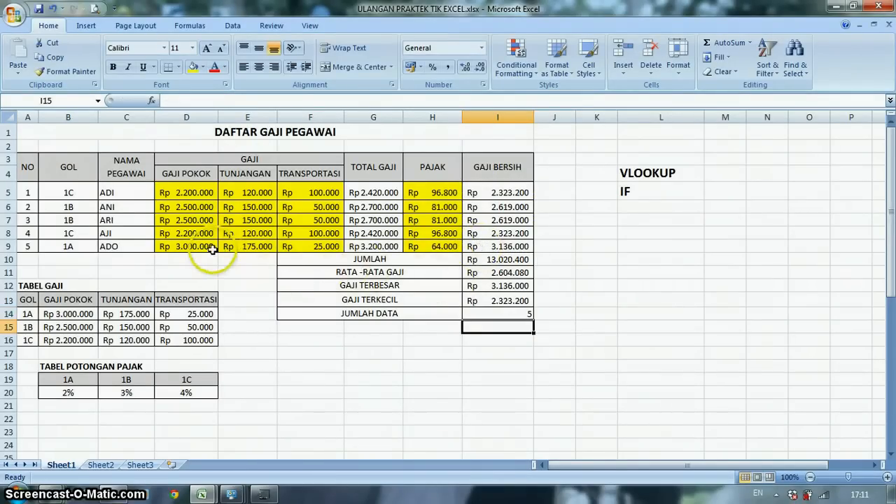
- Review the row 5 formulas for GAJI POKOK, TUNJANGAN, TRANSPORTASI, TOTAL GAJI, PAJAK and GAJI BERSIH
{"action": "left_click", "coordinate": [188, 191]}
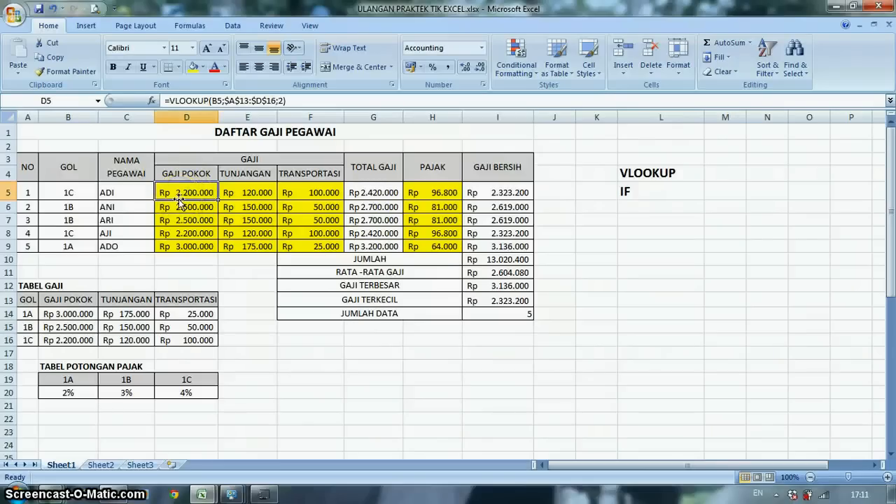
{"action": "left_click", "coordinate": [243, 191]}
{"action": "left_click", "coordinate": [301, 189]}
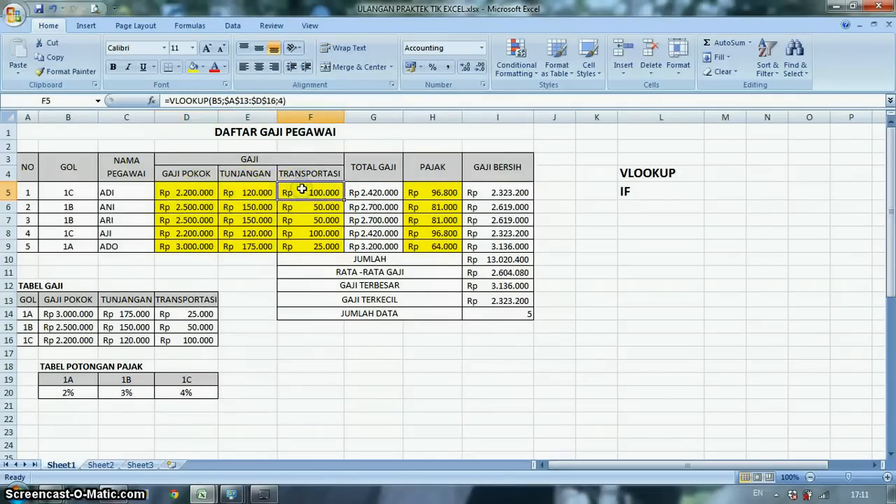
{"action": "left_click", "coordinate": [373, 192]}
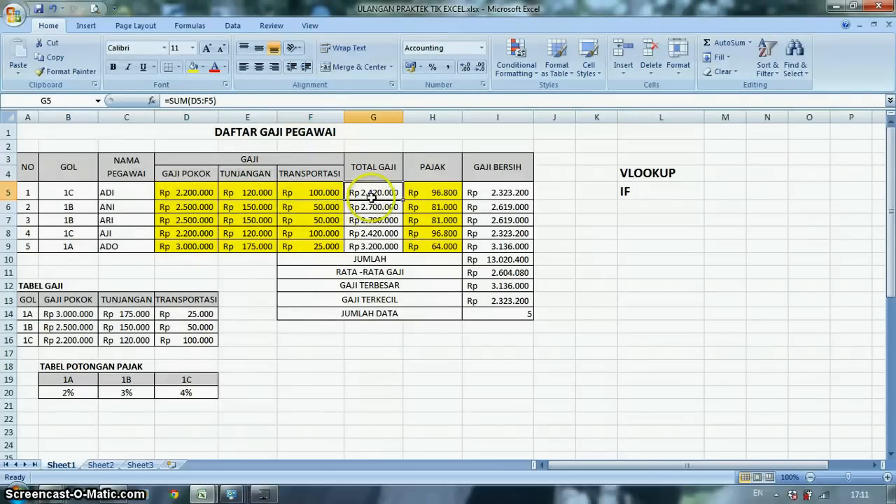
{"action": "left_click", "coordinate": [435, 195]}
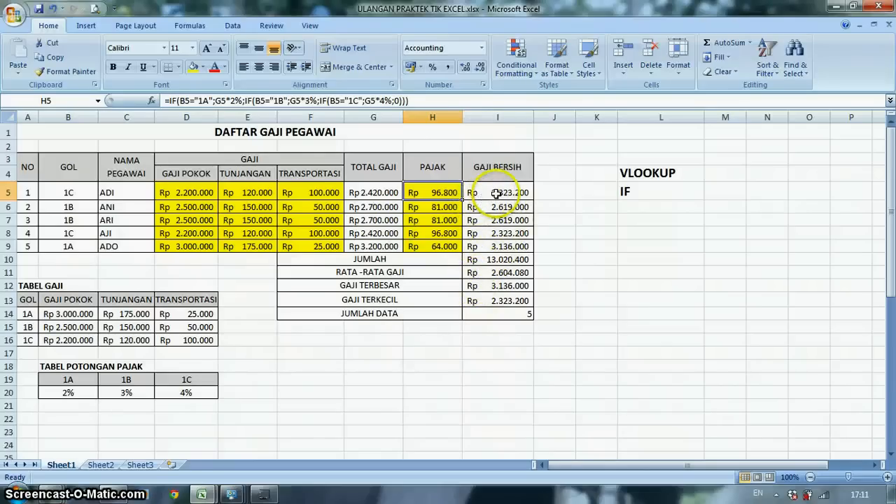
{"action": "left_click", "coordinate": [364, 193]}
{"action": "left_click", "coordinate": [439, 191]}
{"action": "left_click", "coordinate": [522, 190]}
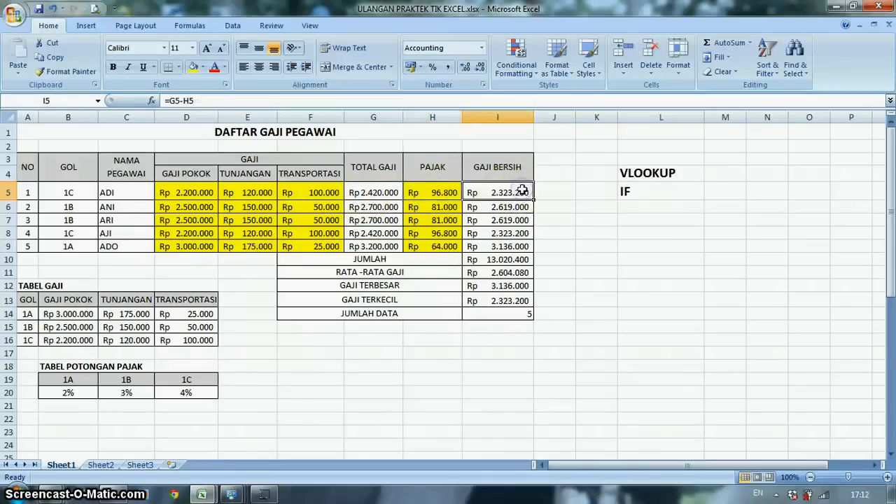
- Review the summary formulas in I10 to I14, from JUMLAH down to JUMLAH DATA
{"action": "left_click", "coordinate": [517, 260]}
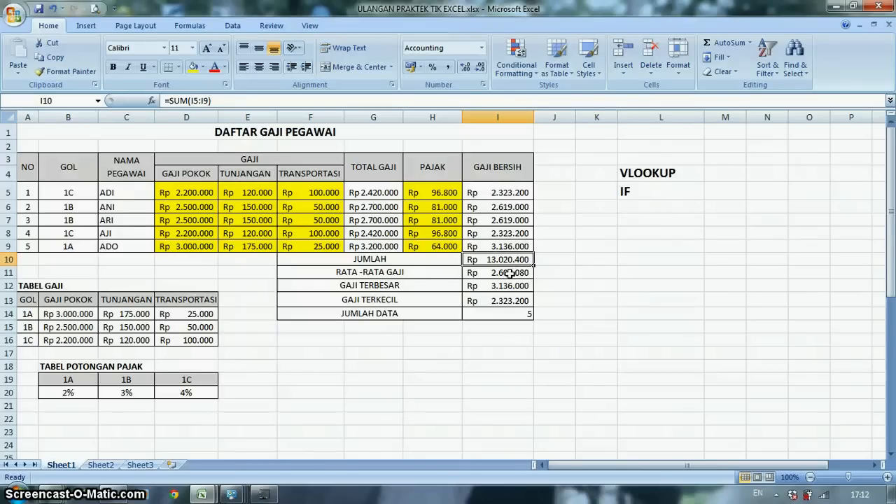
{"action": "left_click", "coordinate": [508, 276]}
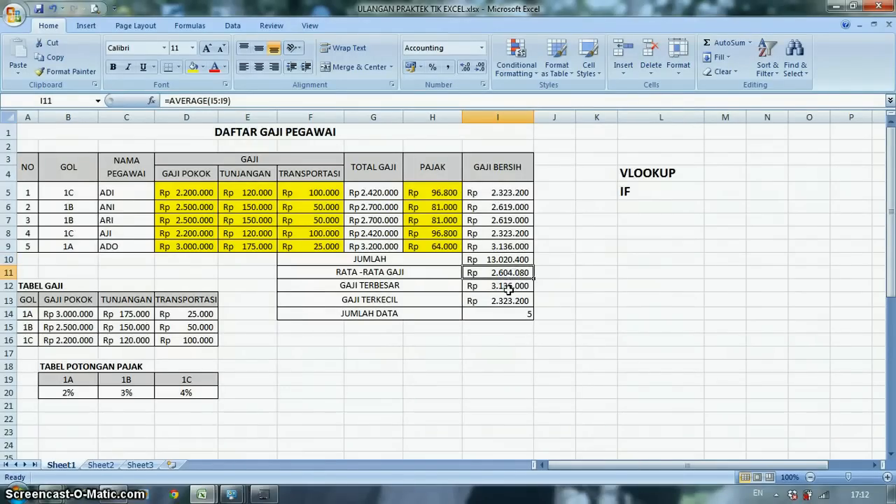
{"action": "left_click", "coordinate": [508, 289]}
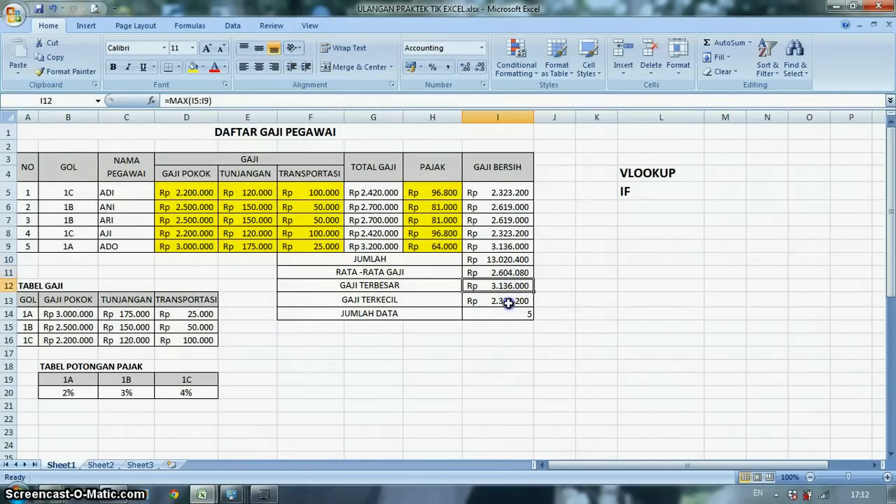
{"action": "left_click", "coordinate": [508, 302]}
{"action": "left_click", "coordinate": [513, 317]}
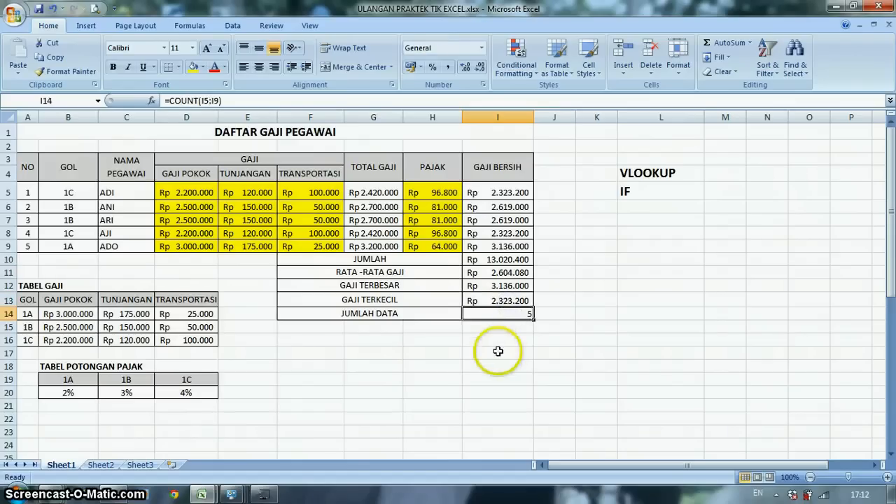